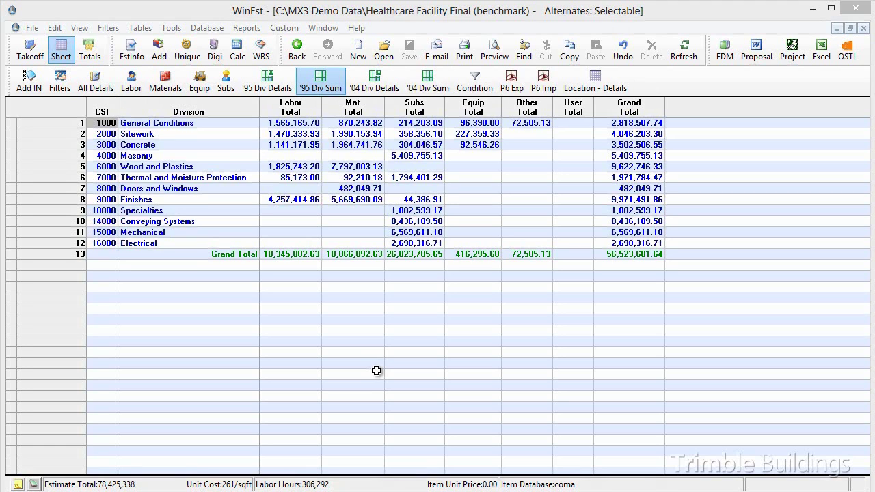
left_click(32, 29)
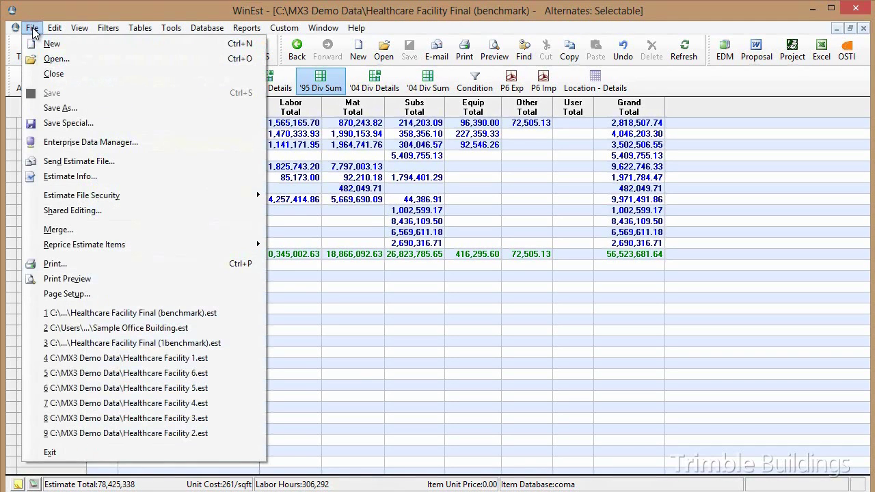
mouse_move(54, 31)
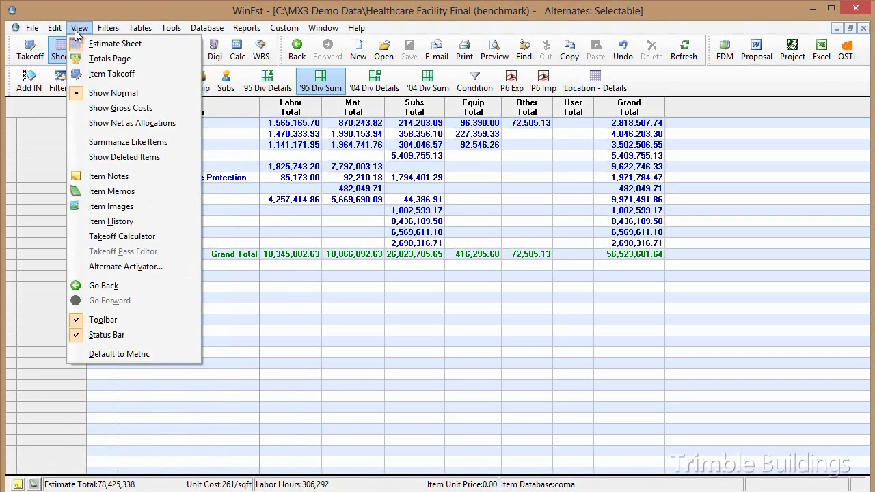
left_click(240, 145)
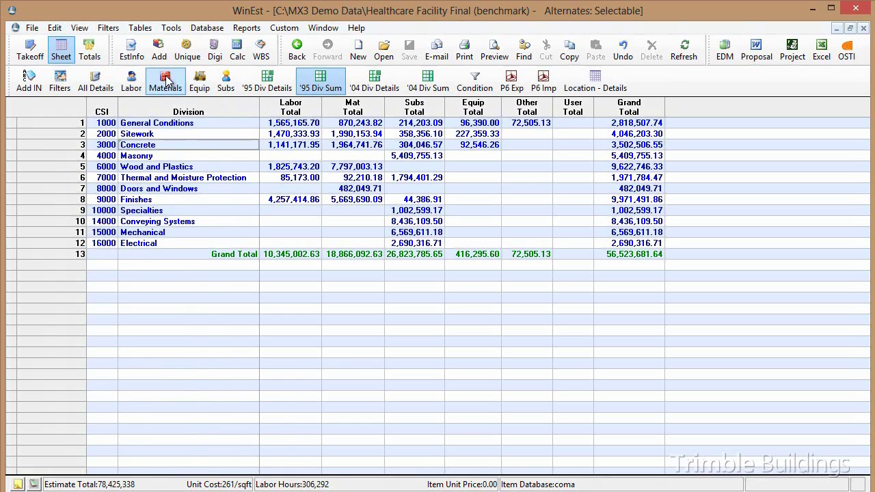
Step: View the estimate sheet by materials, equipment, subcontractors and '95 division details, finishing with the '95 division summary
left_click(167, 80)
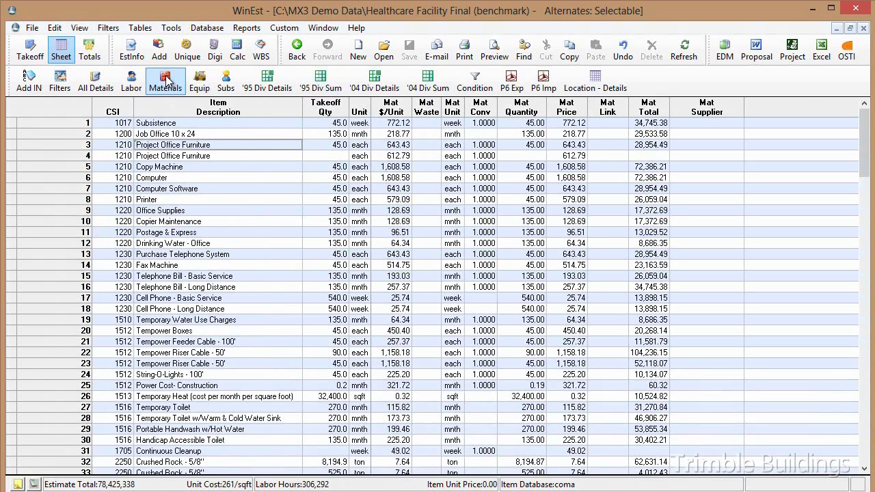
left_click(195, 85)
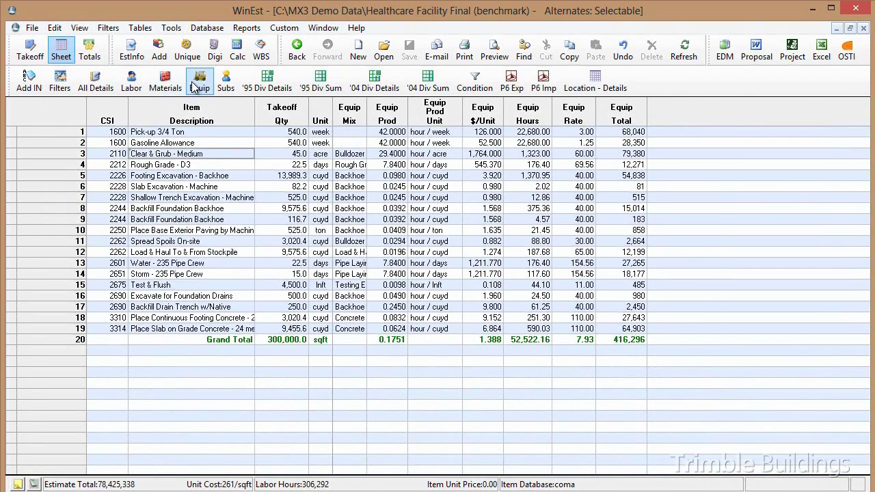
left_click(226, 85)
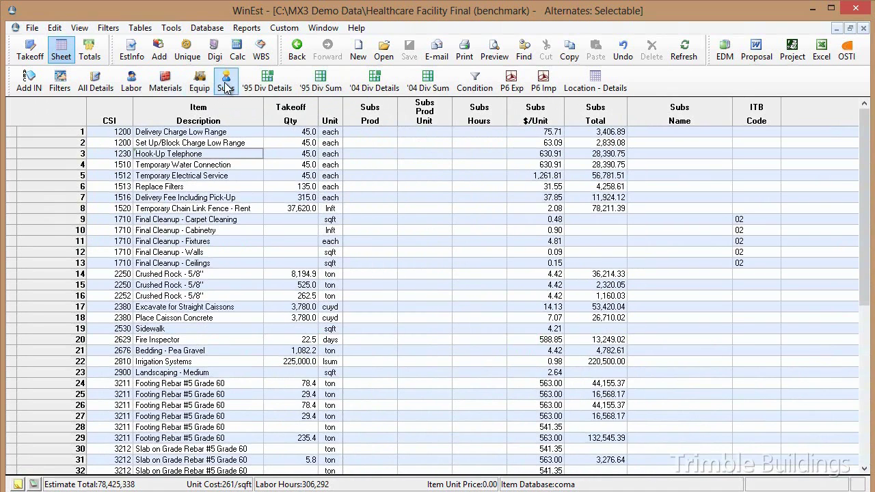
left_click(265, 82)
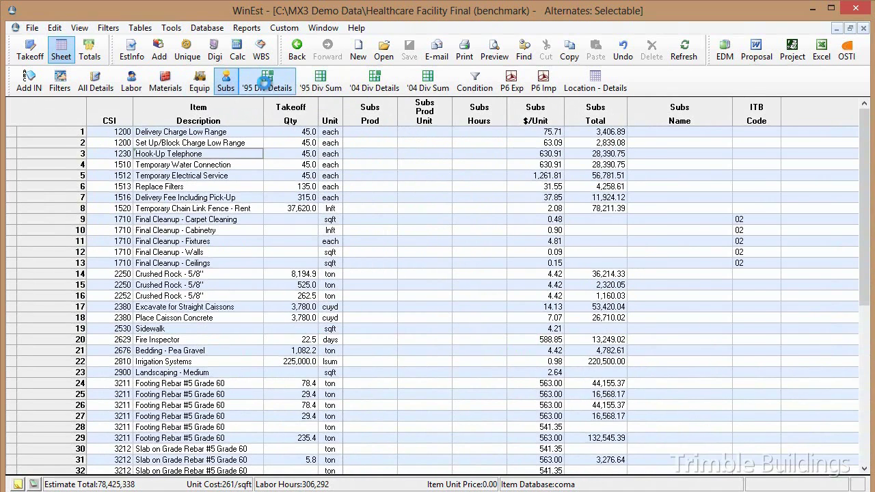
left_click(309, 86)
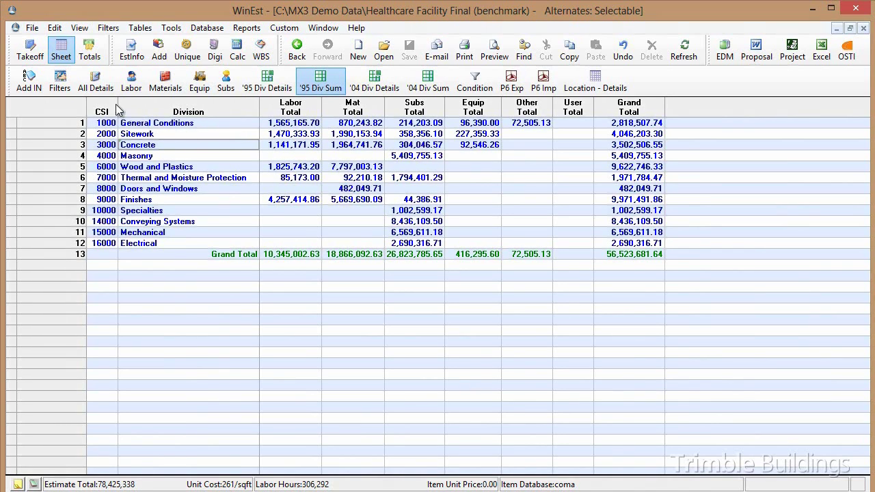
Step: View the item takeoff page, then return to the estimate sheet with the '95 division details
left_click(37, 59)
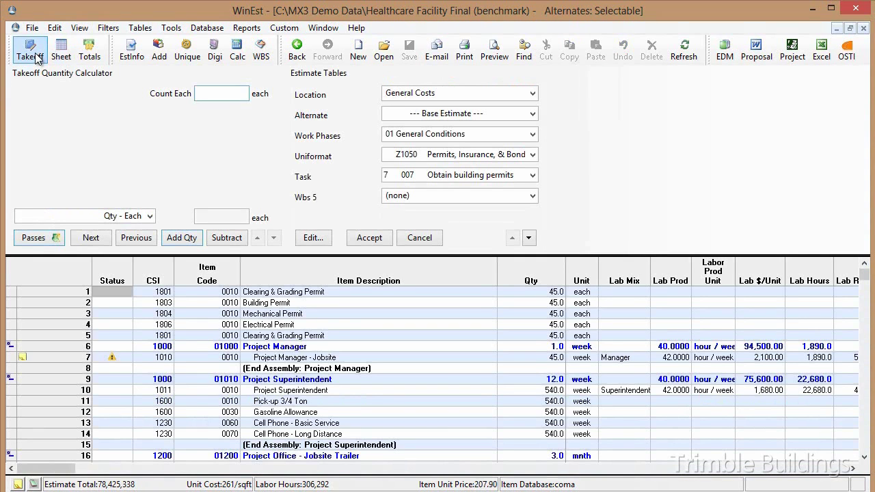
left_click(159, 51)
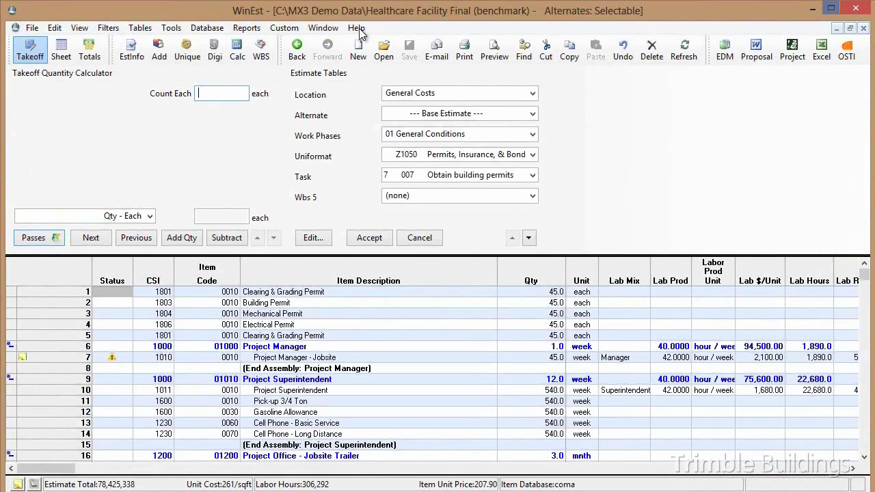
left_click(66, 55)
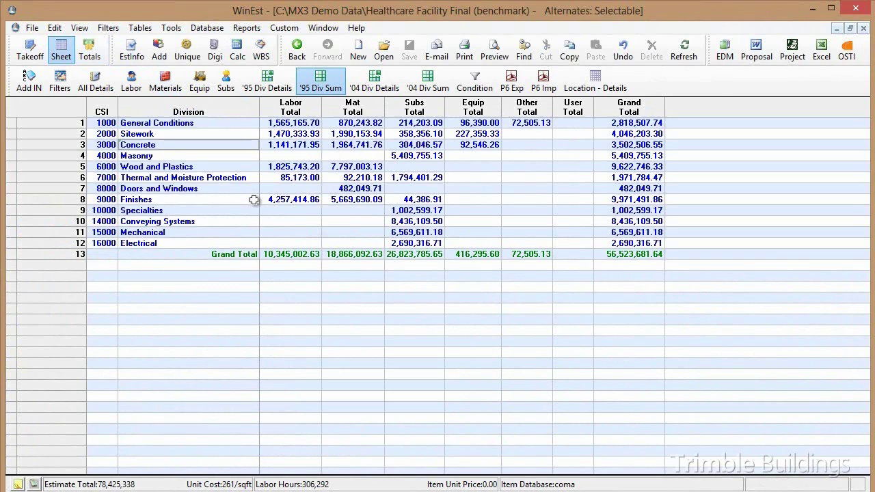
left_click(270, 85)
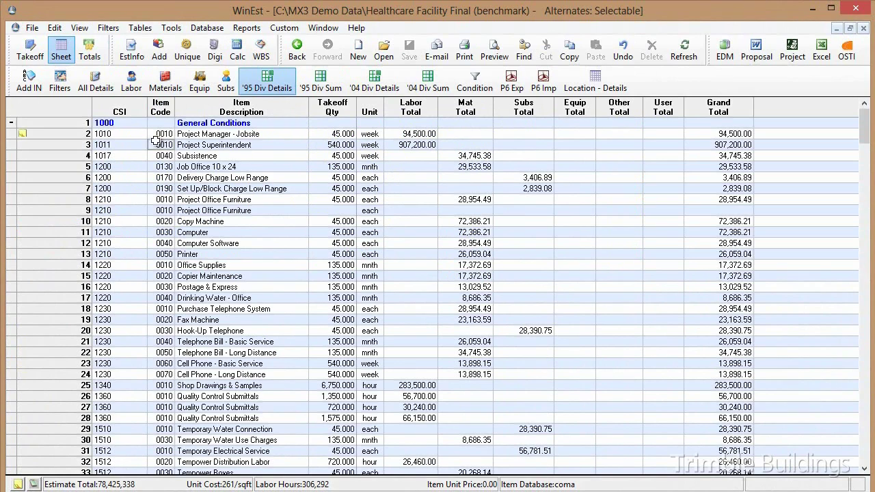
Step: Examine the totals page, from the labor, material, subcontractor, equipment and other amounts to the Misc Supplies and Materials Markup lines
left_click(90, 56)
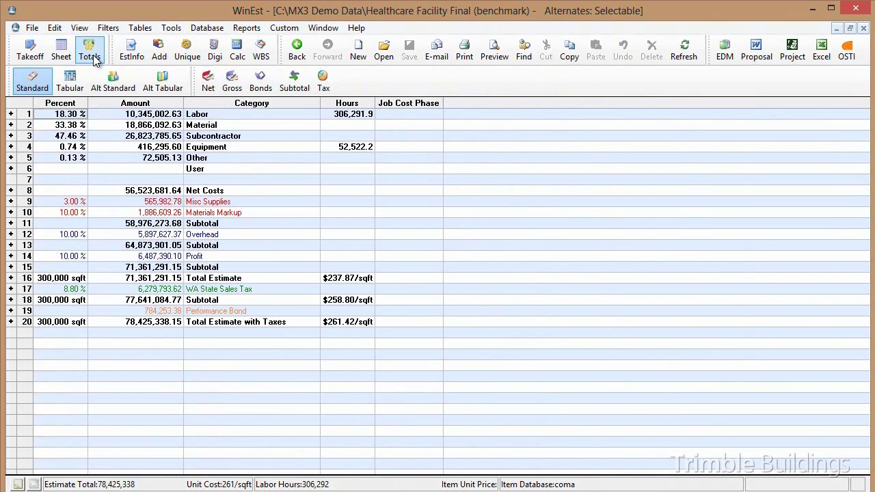
left_click(143, 114)
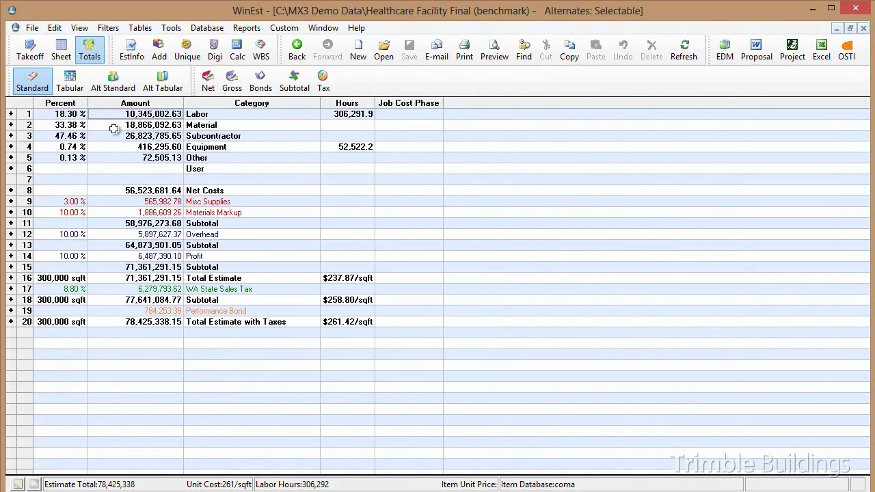
left_click(104, 126)
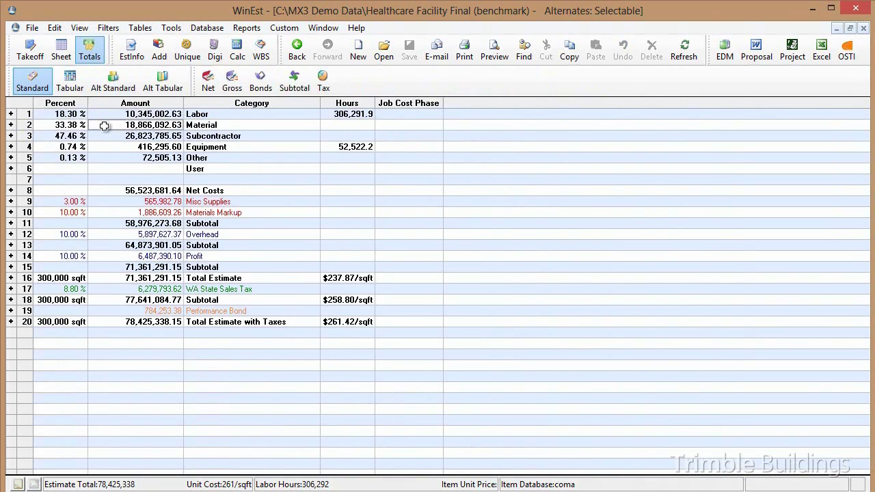
left_click(108, 137)
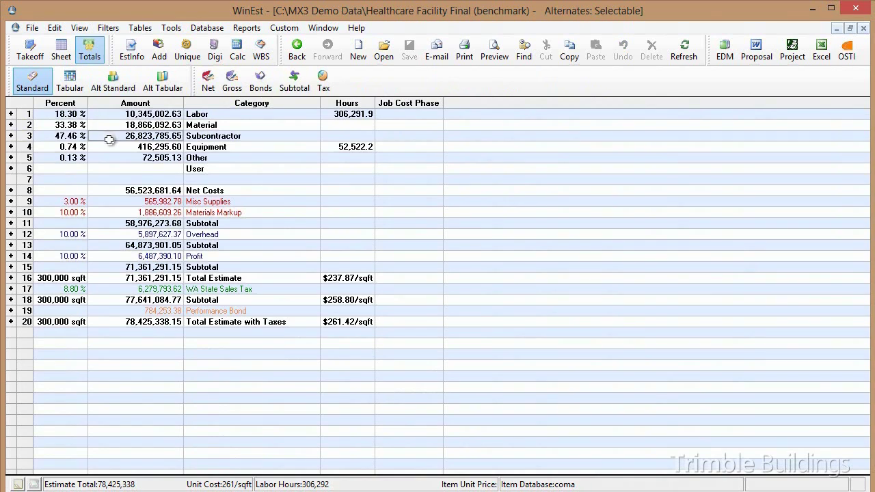
left_click(108, 146)
left_click(109, 158)
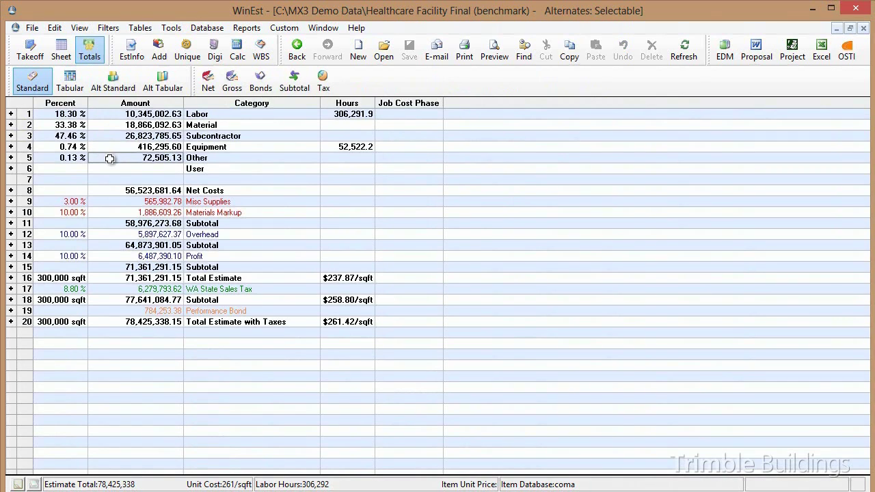
left_click(123, 201)
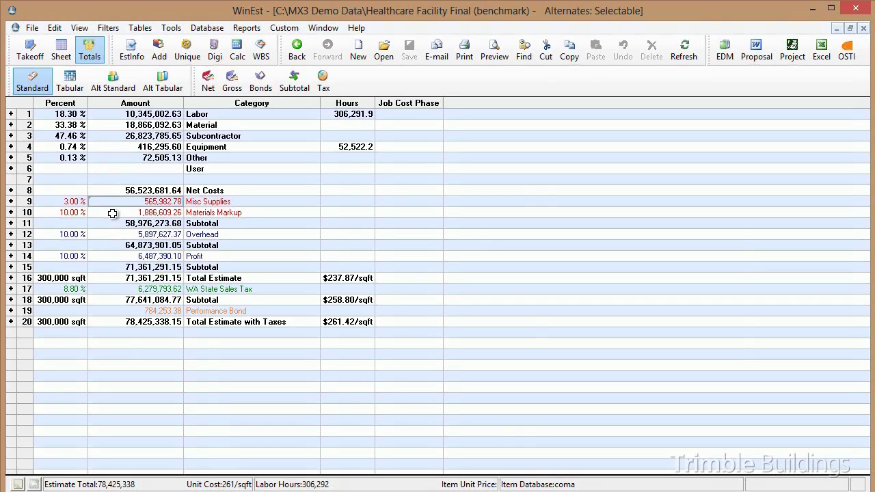
left_click(112, 212)
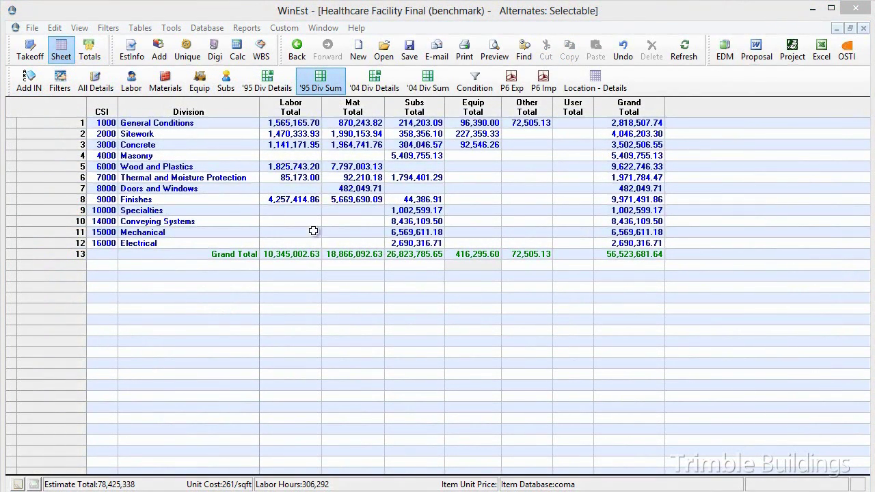
Step: Create a blank estimate and enter Kent Medical Center as the project name in its estimate information
left_click(32, 29)
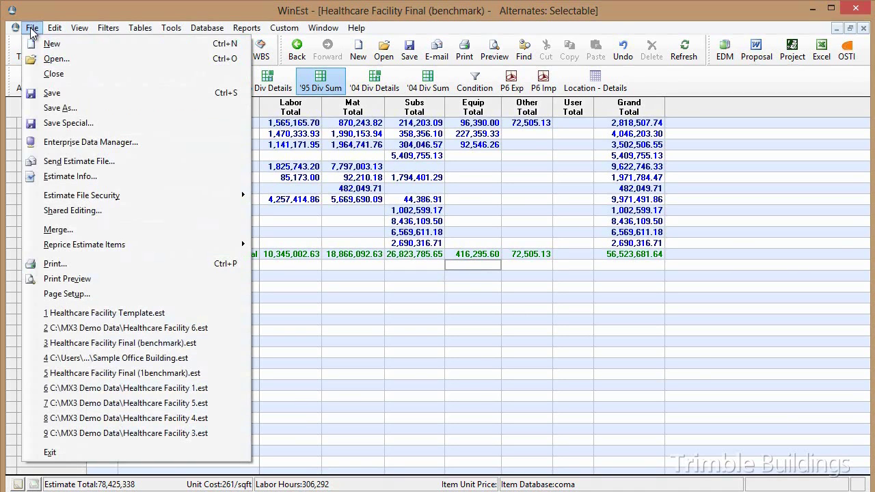
left_click(35, 43)
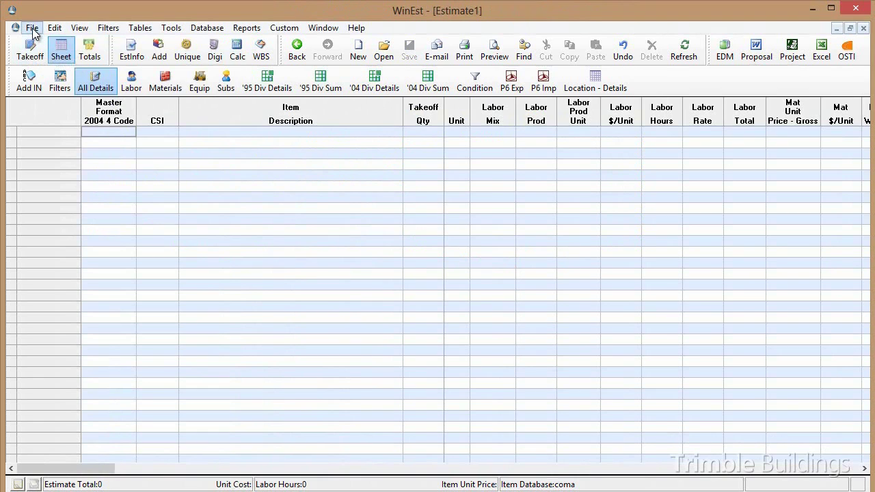
left_click(33, 30)
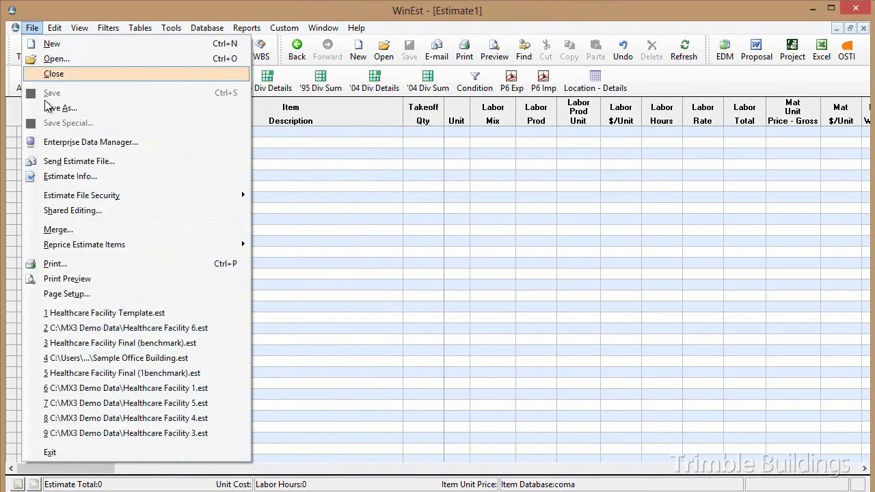
left_click(70, 176)
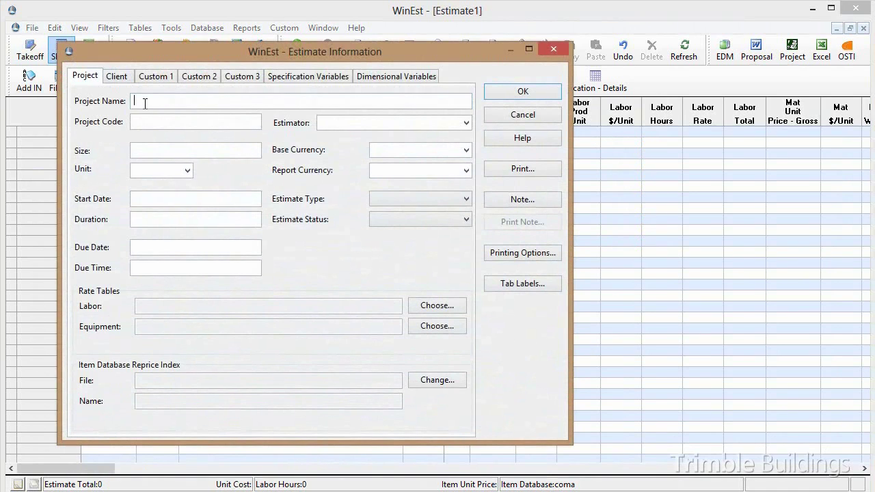
left_click(145, 103)
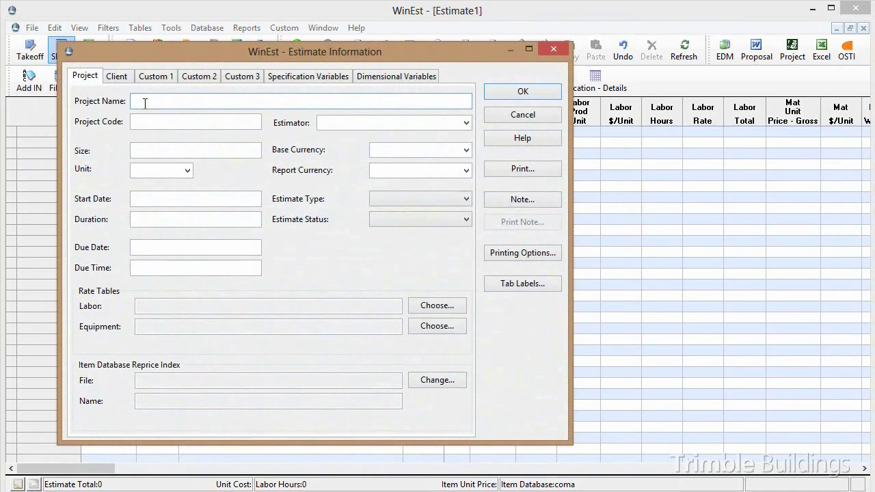
type("Kent Medical Center")
Step: Set the project size to 140000 with sqft (Square Feet) as the unit
left_click(206, 149)
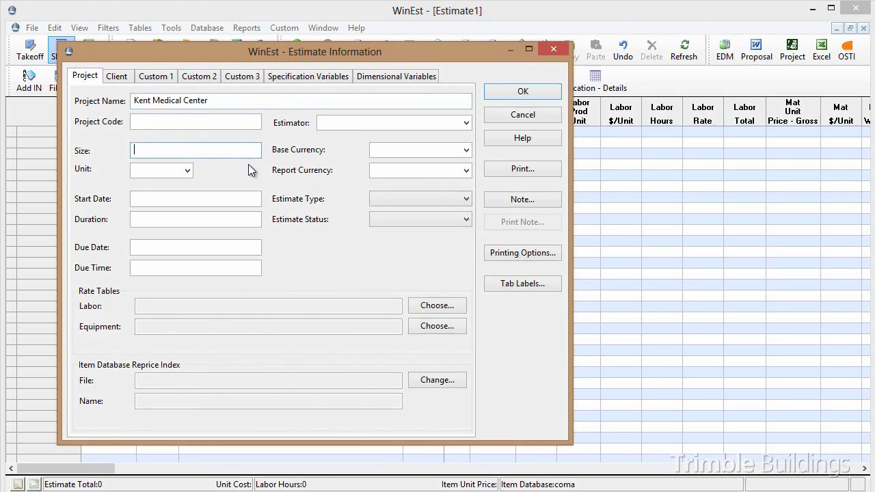
type("140000")
left_click(186, 171)
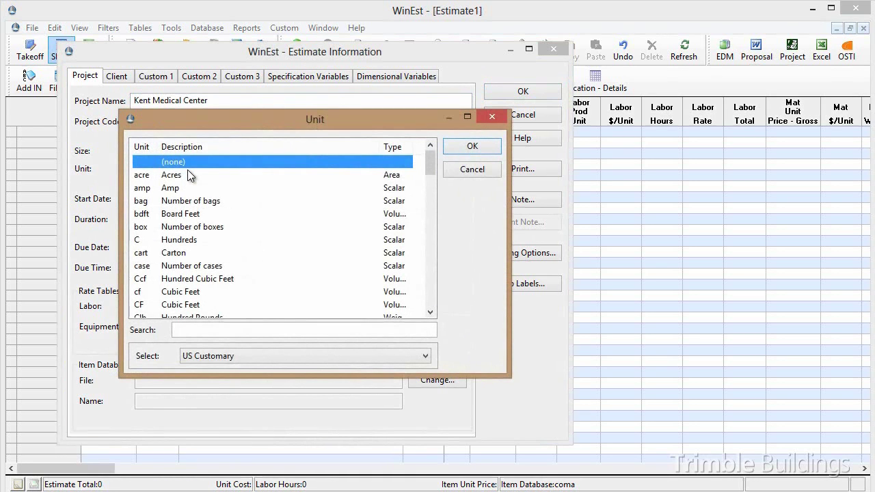
key("s")
key("q")
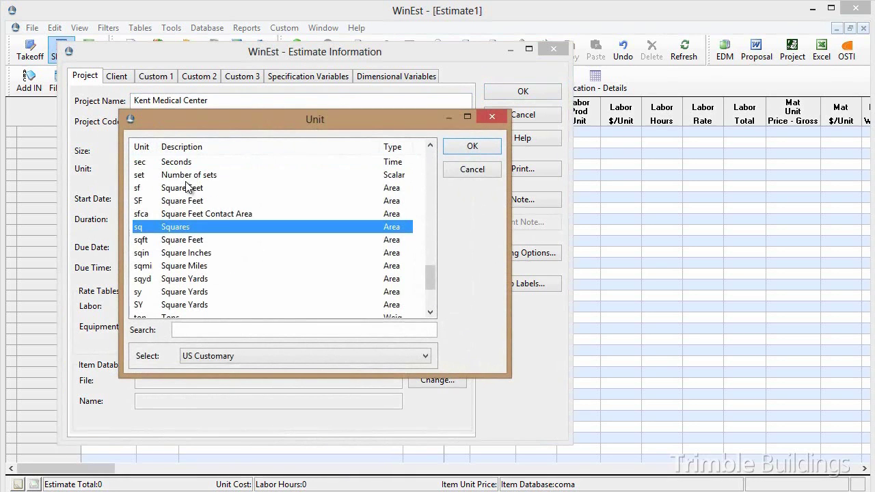
left_click(167, 242)
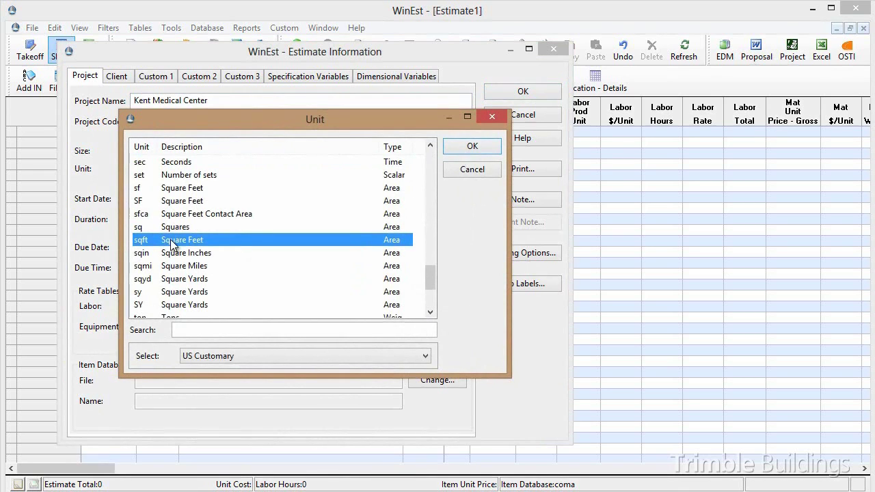
left_click(480, 146)
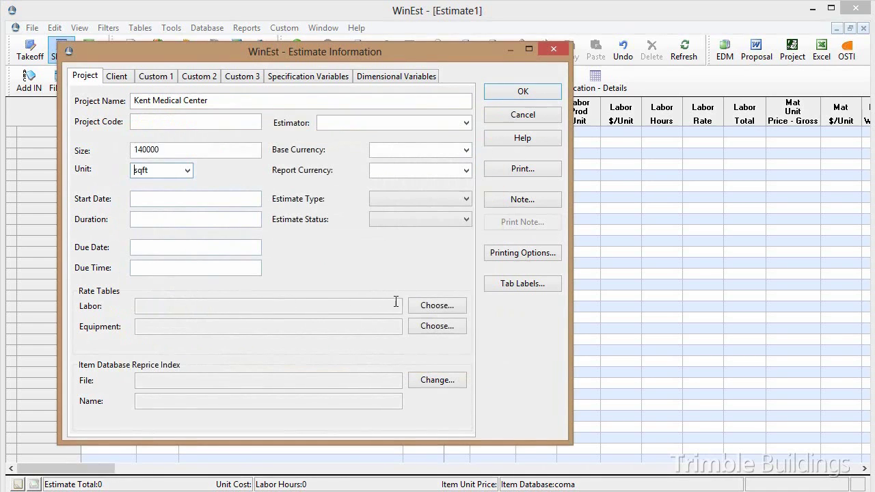
Step: Assign Sample Labor Rates as the labor rate table and Sample Equipment Rates as the equipment rate table
left_click(436, 307)
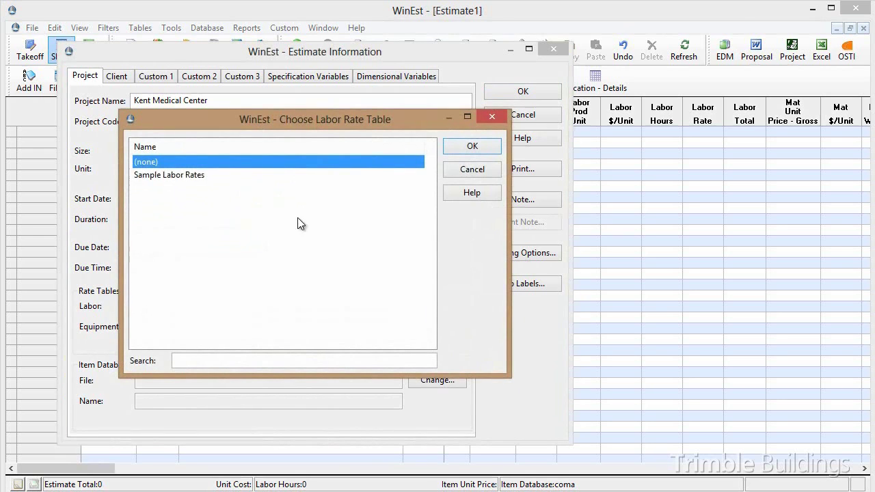
left_click(204, 177)
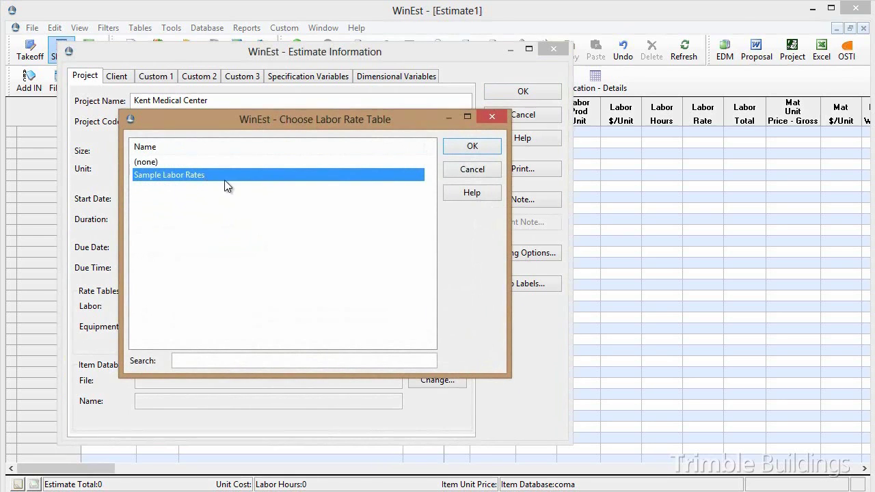
left_click(472, 146)
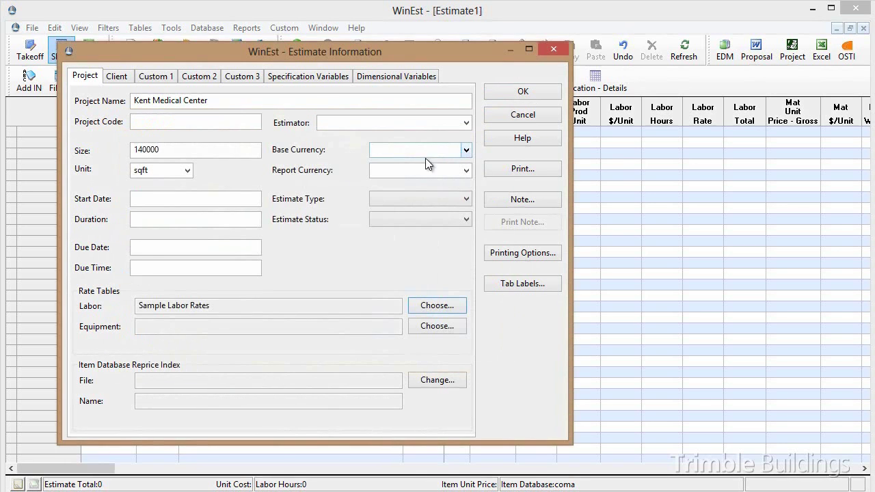
left_click(434, 329)
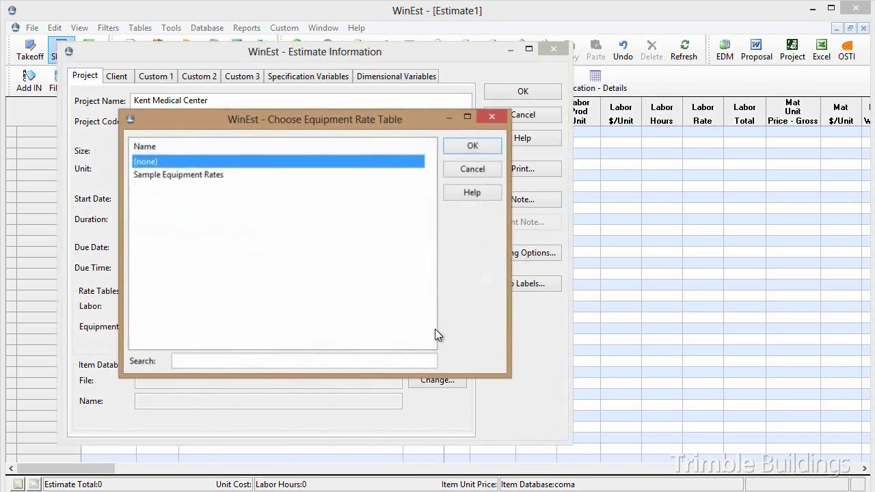
left_click(233, 176)
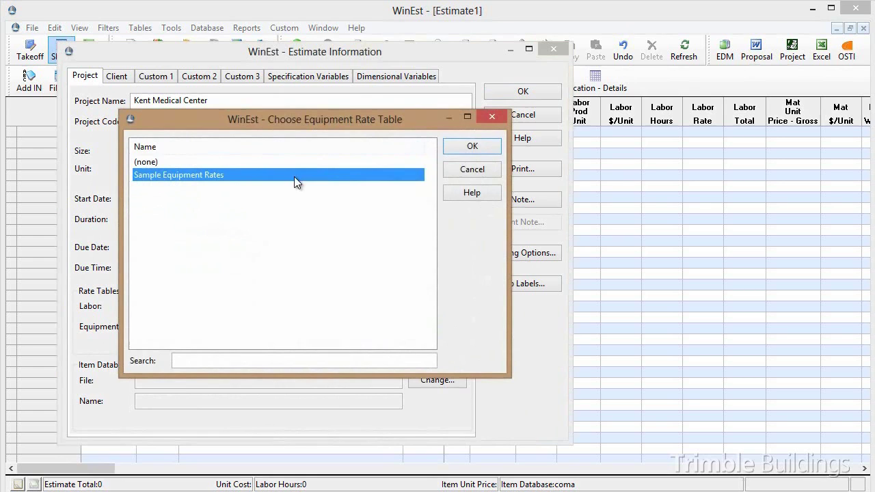
left_click(479, 146)
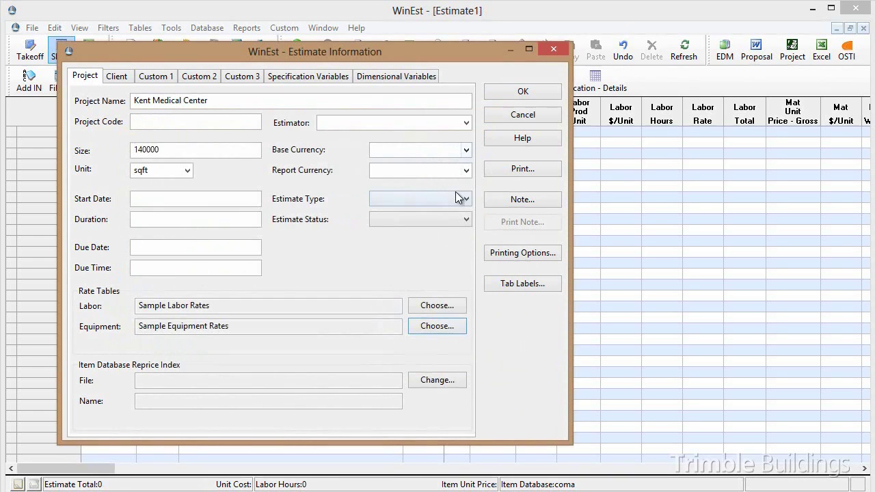
Step: Review the client and custom label pages of the estimate information, and save the estimate information
left_click(122, 77)
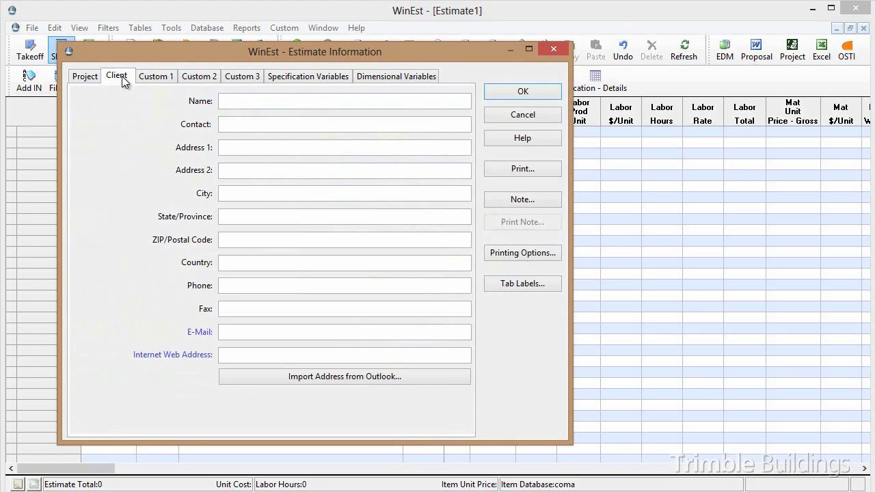
left_click(171, 81)
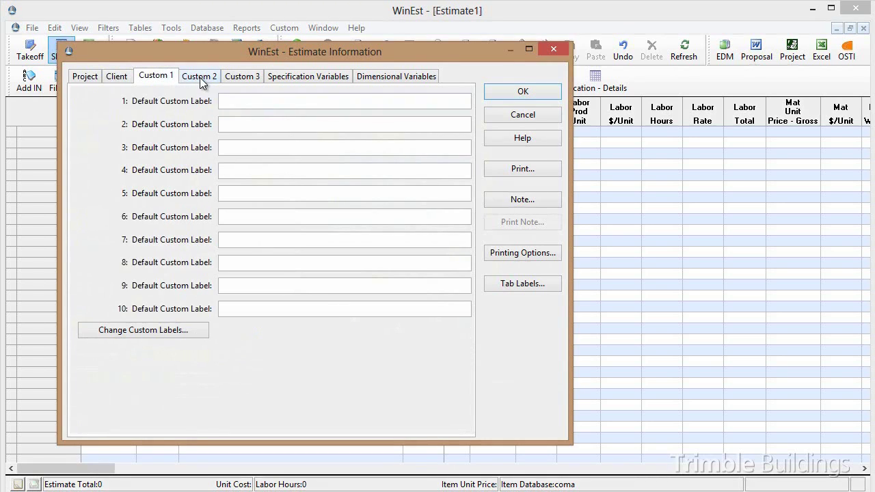
left_click(202, 82)
left_click(246, 77)
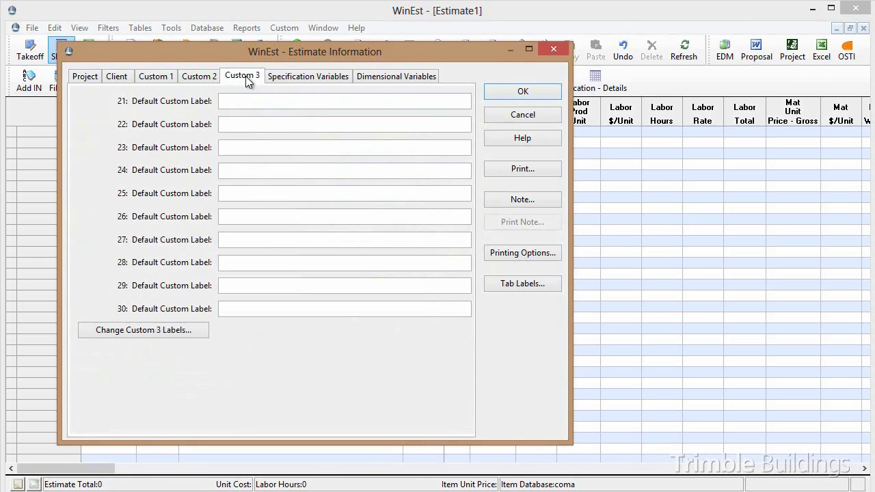
left_click(162, 78)
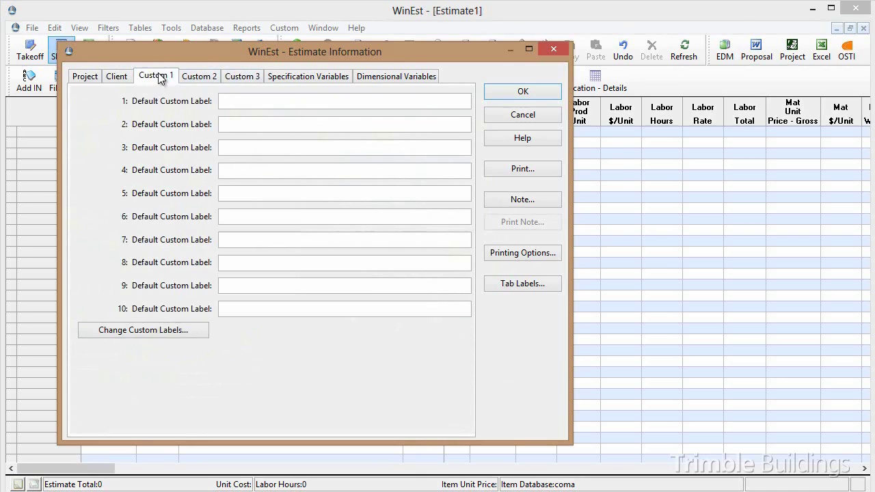
left_click(87, 82)
left_click(127, 82)
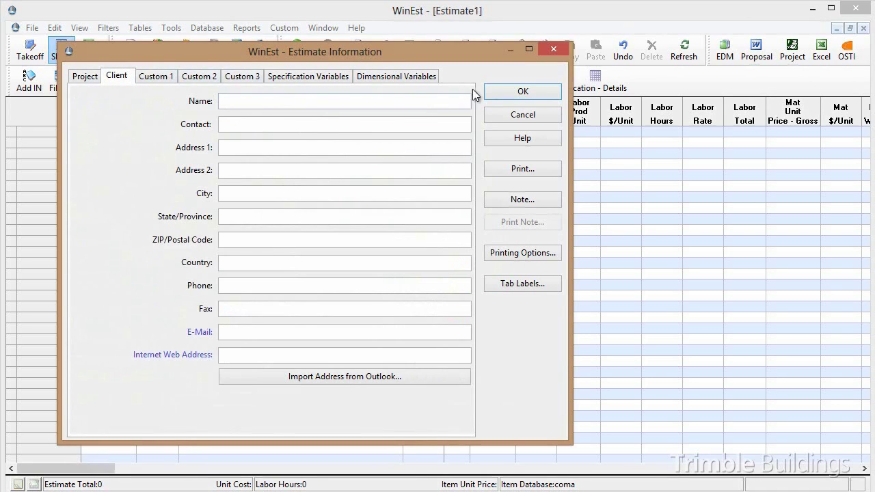
left_click(547, 92)
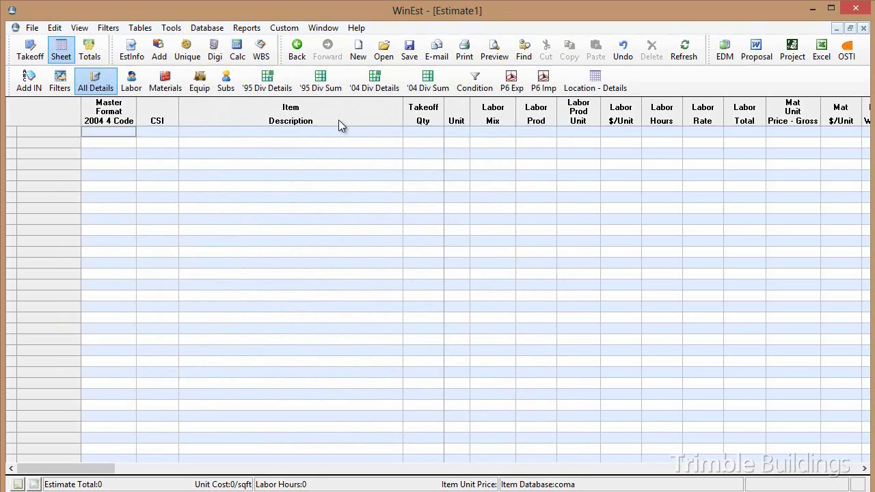
Step: Open revision 1 of the 2013 Healthcare Template from the Enterprise Data Manager and view the estimate's totals
left_click(729, 59)
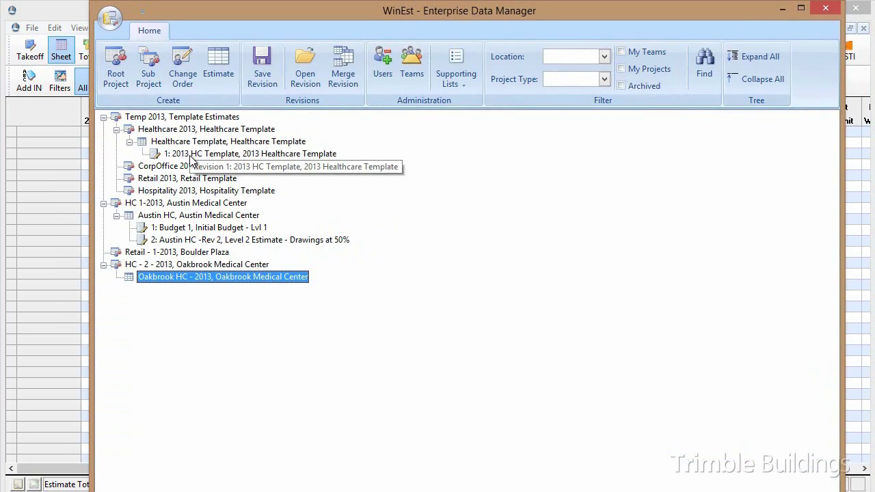
left_click(192, 156)
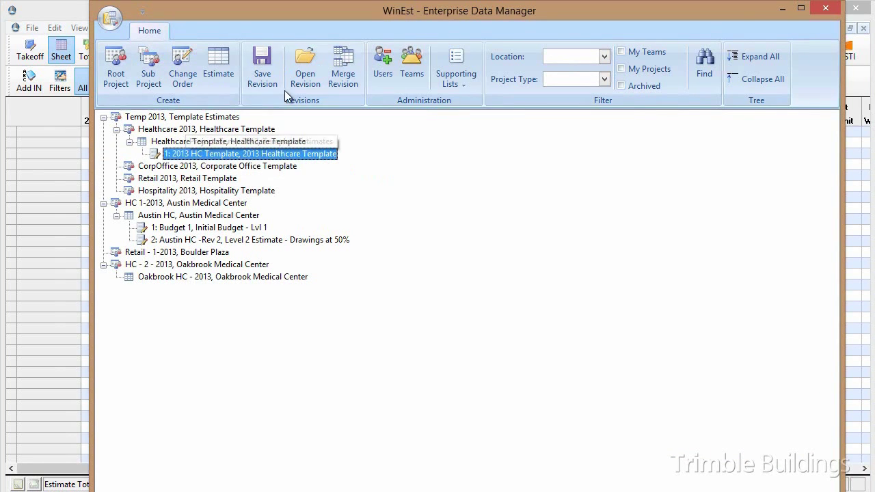
left_click(315, 77)
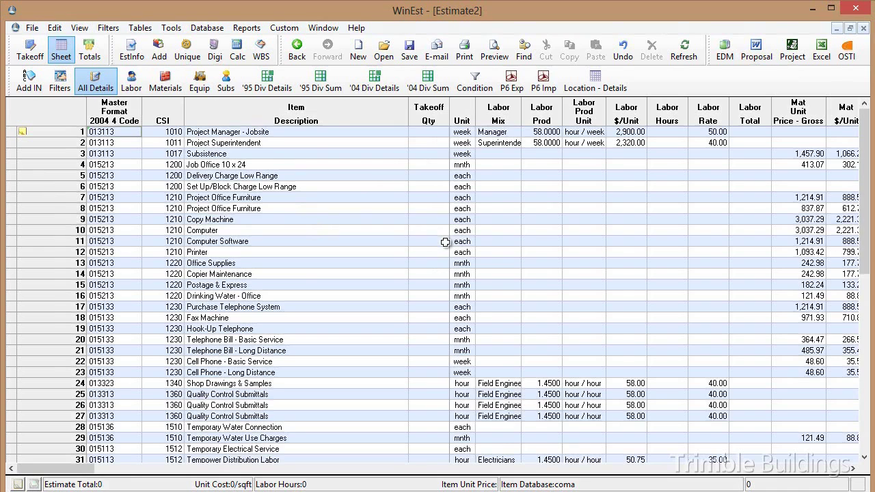
left_click(91, 57)
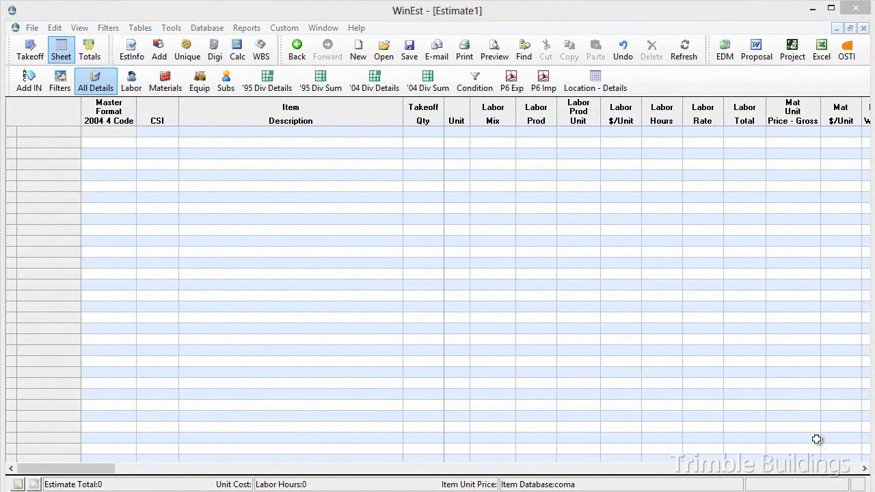
Step: Browse the item database from the takeoff of the blank estimate and list the 3320 Concrete Flatwork assemblies
left_click(31, 54)
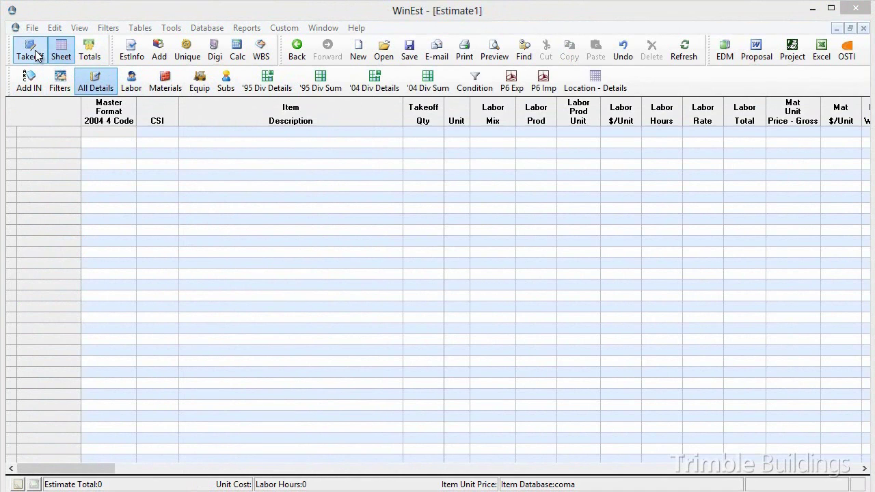
left_click(159, 59)
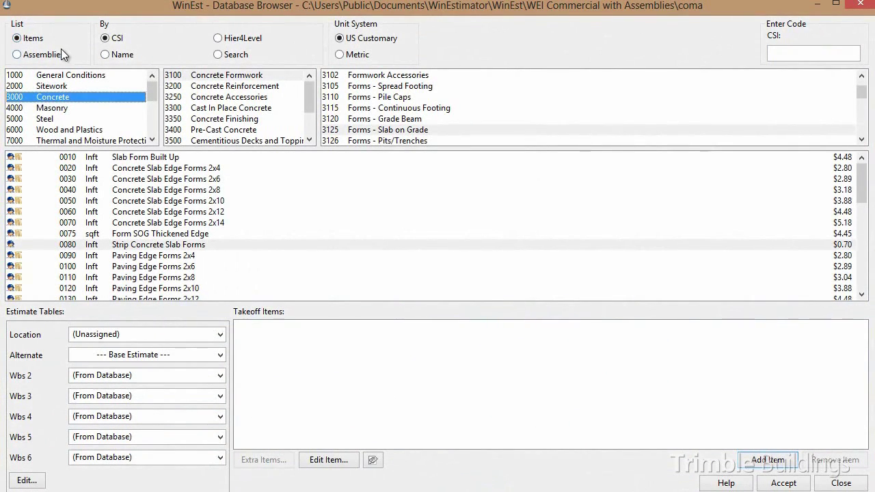
left_click(17, 54)
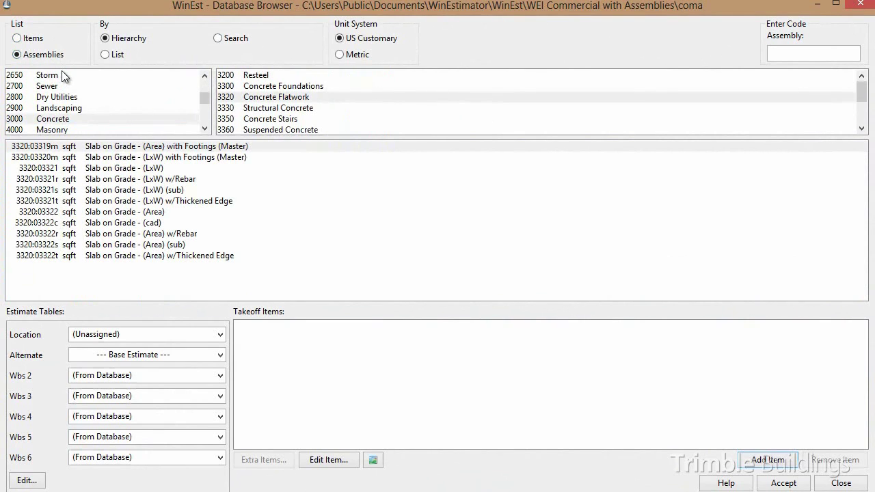
left_click(245, 100)
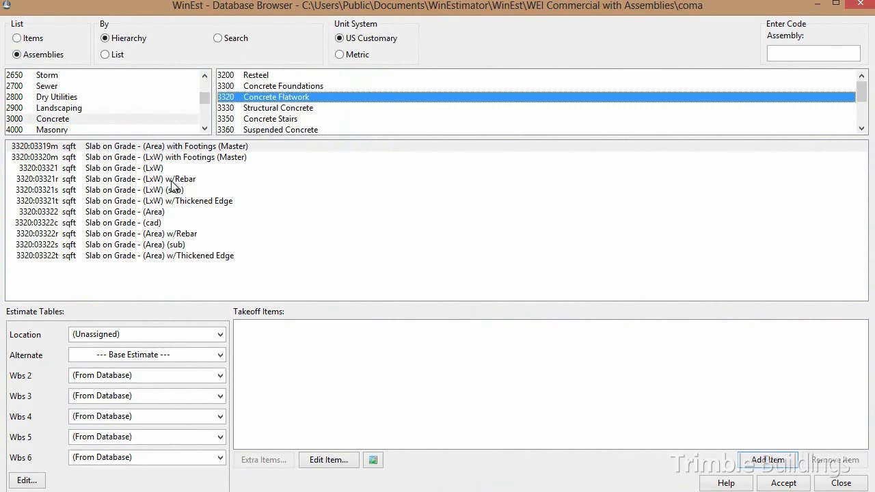
Step: Add the Slab on Grade - (Area) assembly to the takeoff items with Concrete - 3000 psi as the concrete strength
double_click(116, 214)
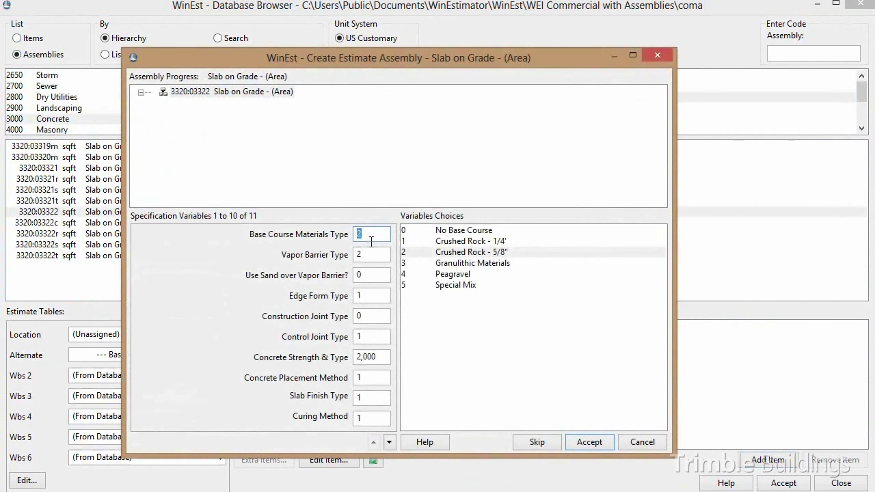
left_click(377, 355)
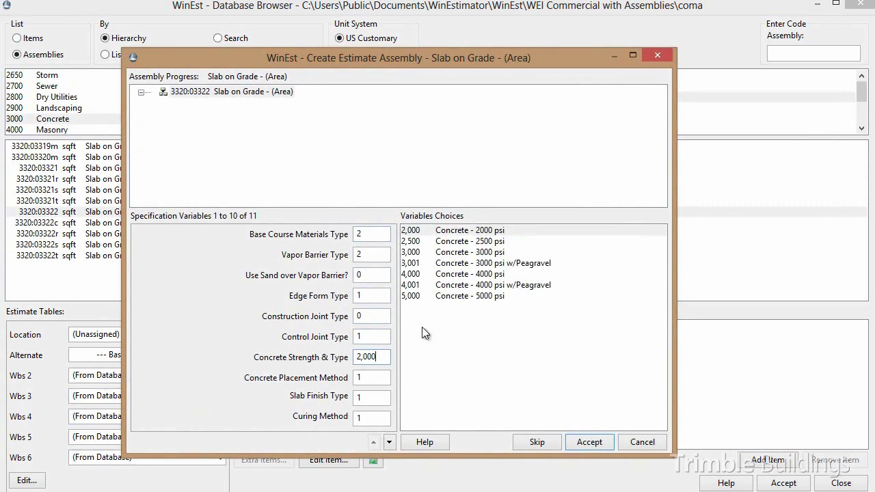
left_click(478, 253)
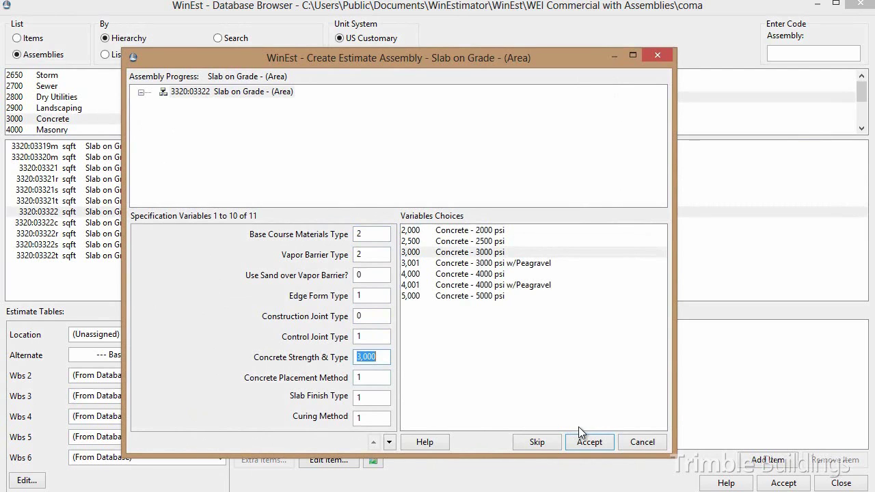
left_click(589, 443)
left_click(222, 441)
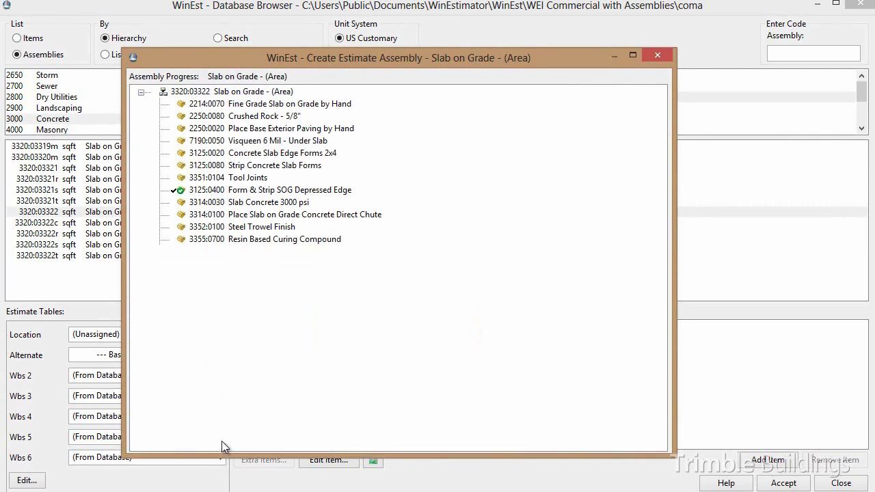
left_click(588, 442)
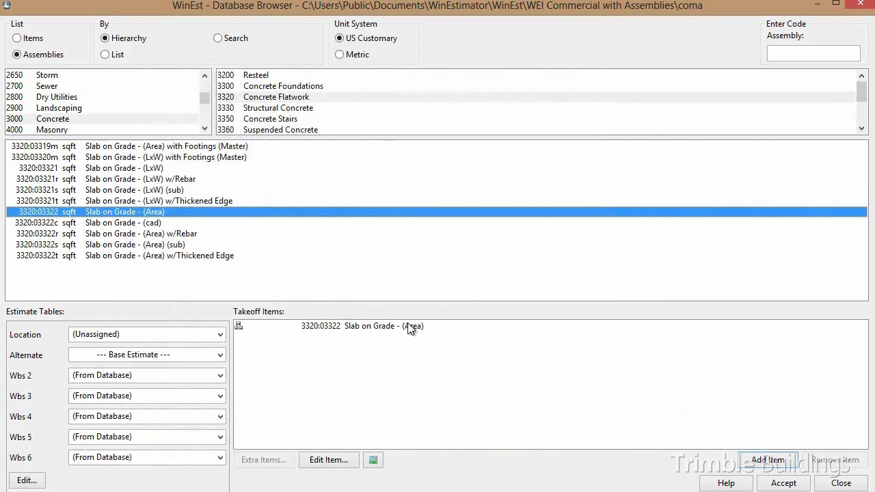
Step: Assign the assembly to a new location named Building Location and accept it into the estimate's takeoff
left_click(162, 336)
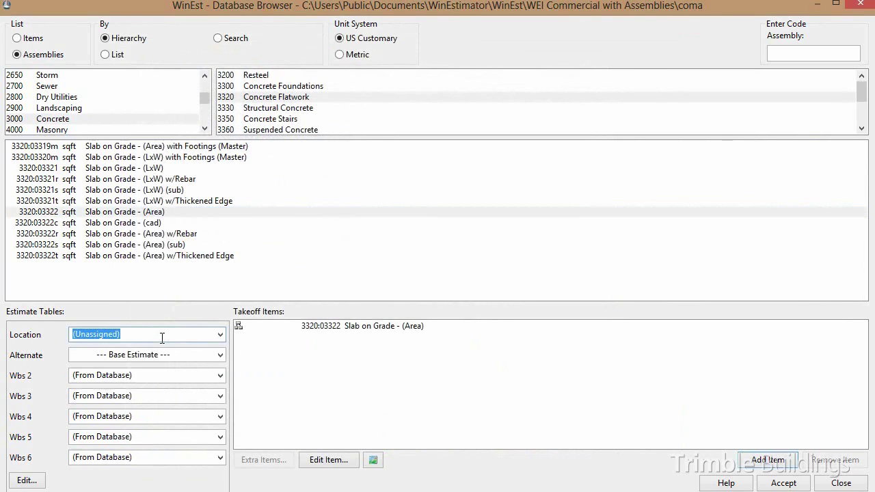
type("Bu")
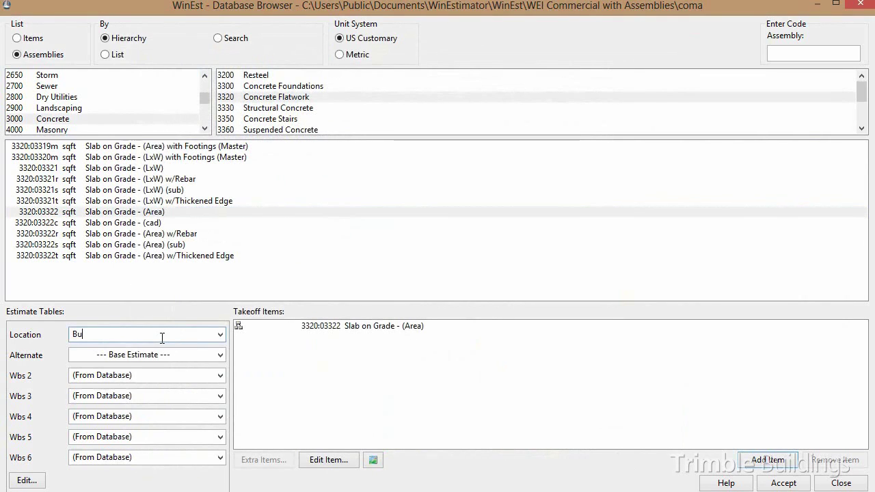
type("ilding Loca")
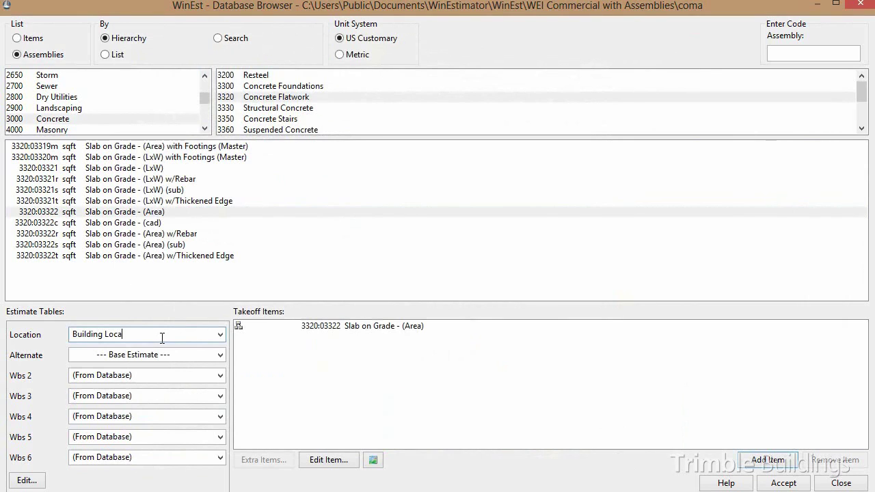
type("tion")
left_click(784, 483)
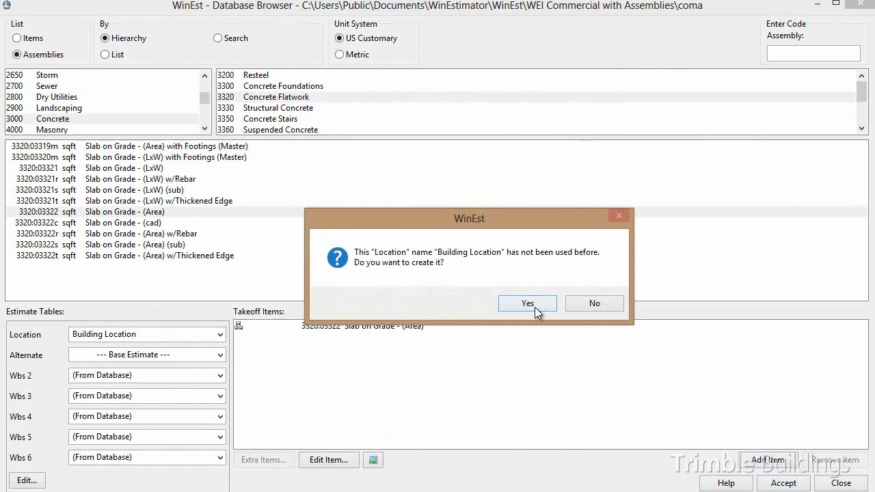
left_click(535, 306)
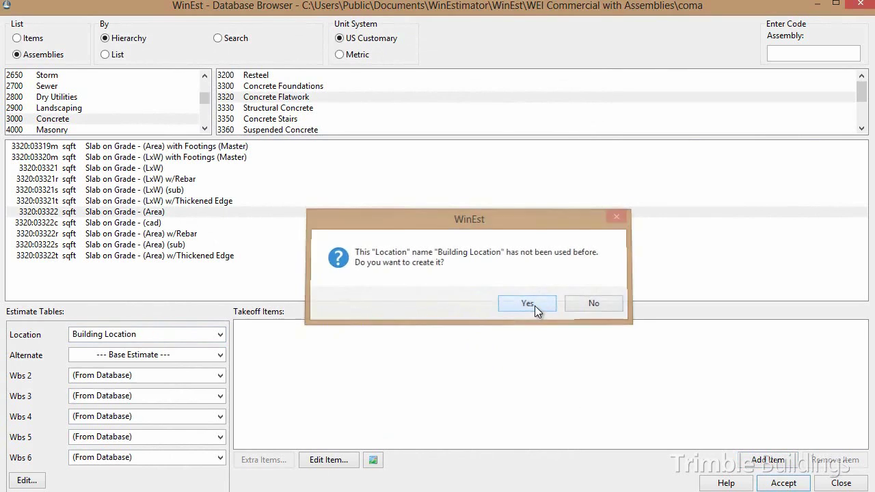
left_click(846, 484)
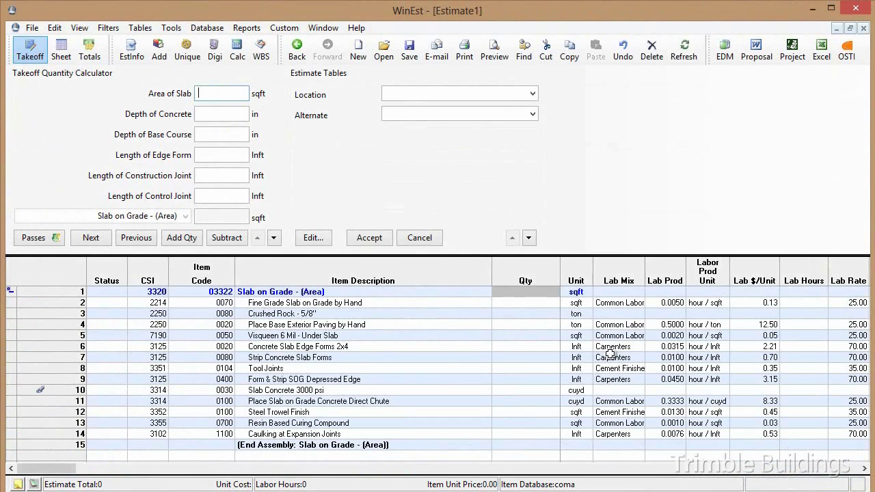
Step: Try 40000 sqft as the area of slab in the takeoff quantity calculator, and clear the value
left_click(223, 95)
type("4000")
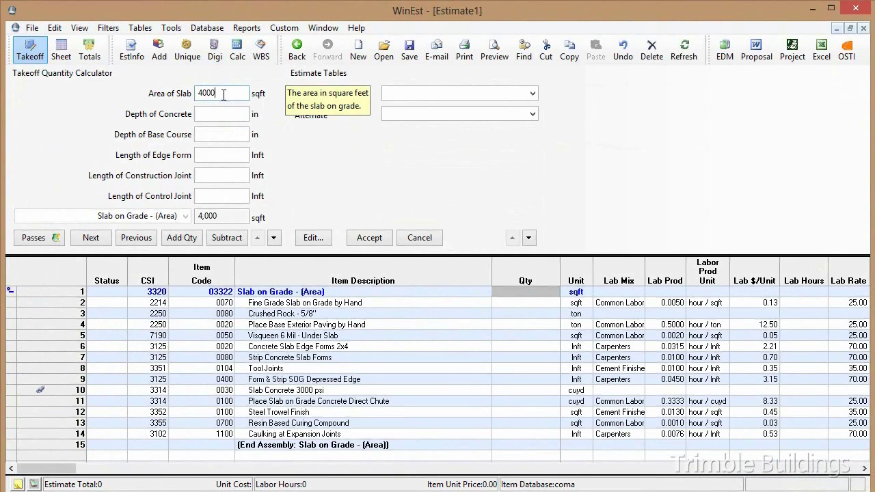
type("0")
left_click_drag(240, 93, 163, 87)
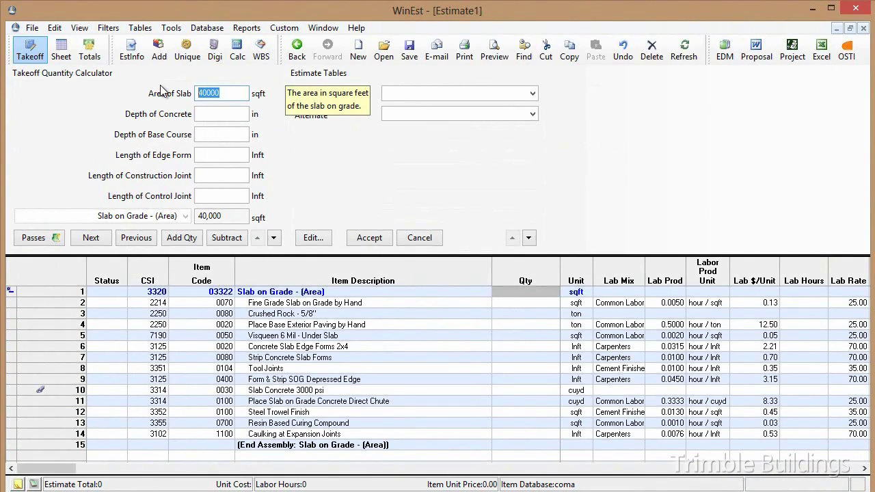
key("BackSpace")
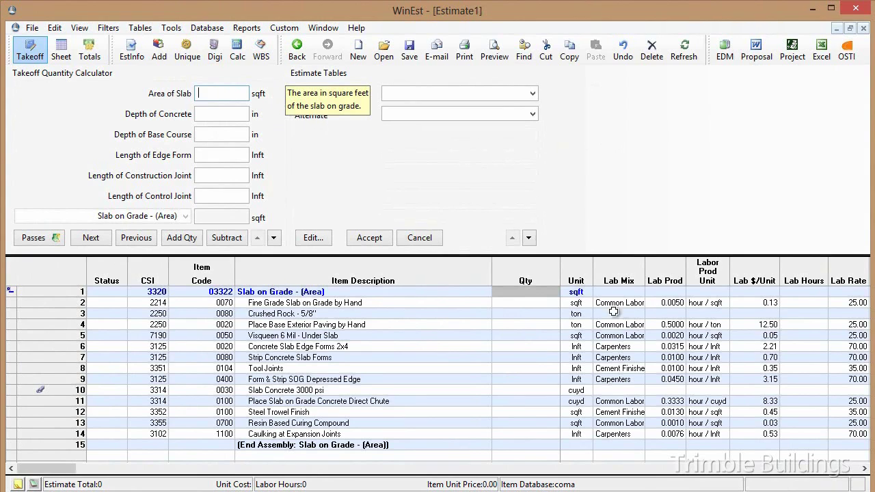
Step: Start a digital takeoff for the Slab on Grade assembly and trace the building's outer outline as a slab area of about 11,355 sqft
right_click(533, 295)
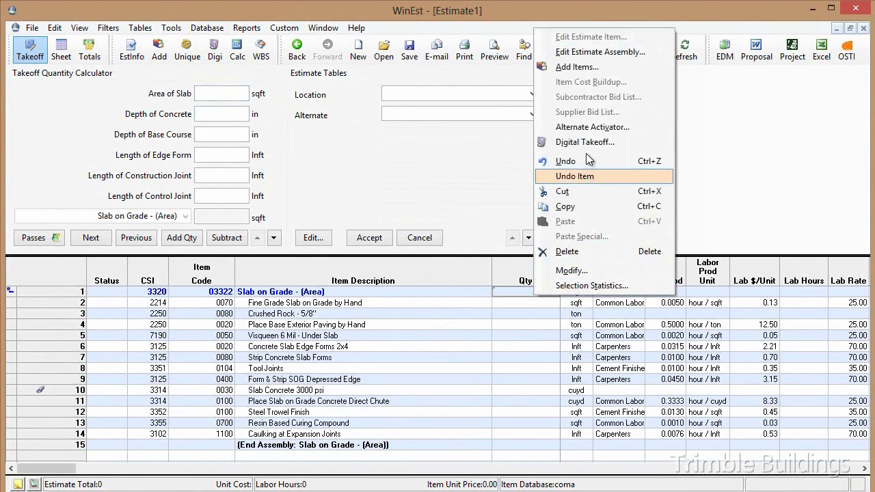
left_click(569, 142)
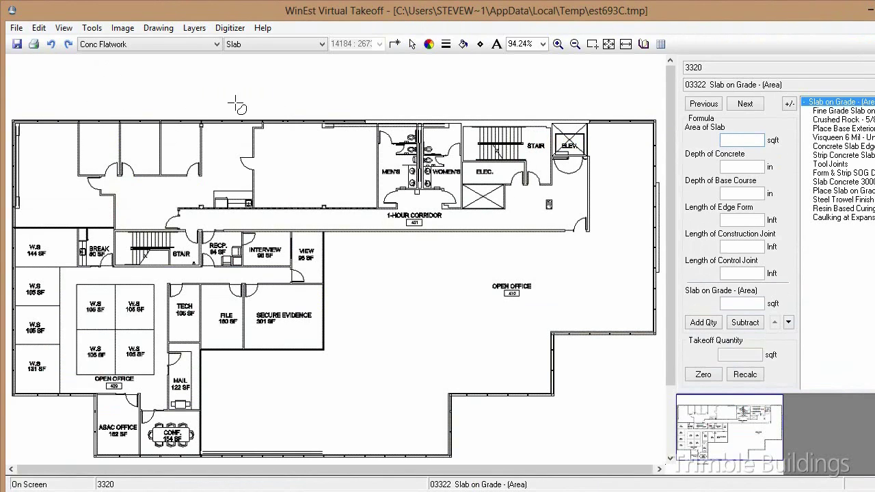
left_click(15, 123)
left_click(660, 127)
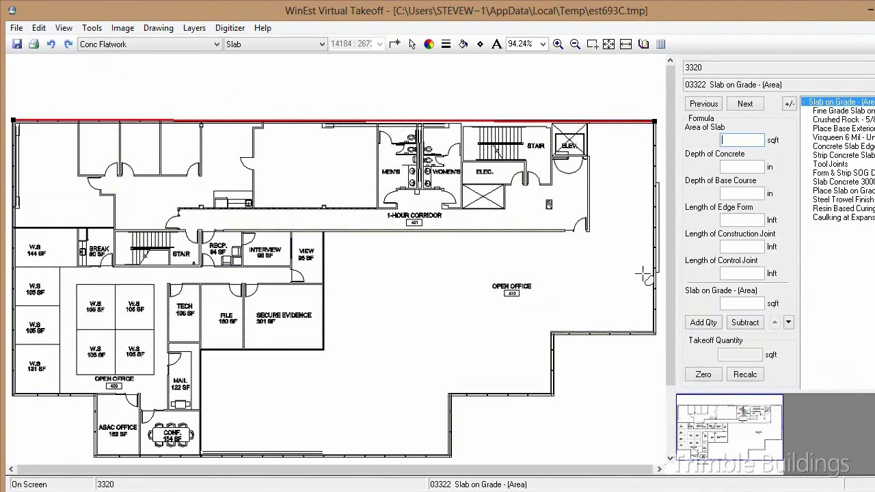
double_click(656, 334)
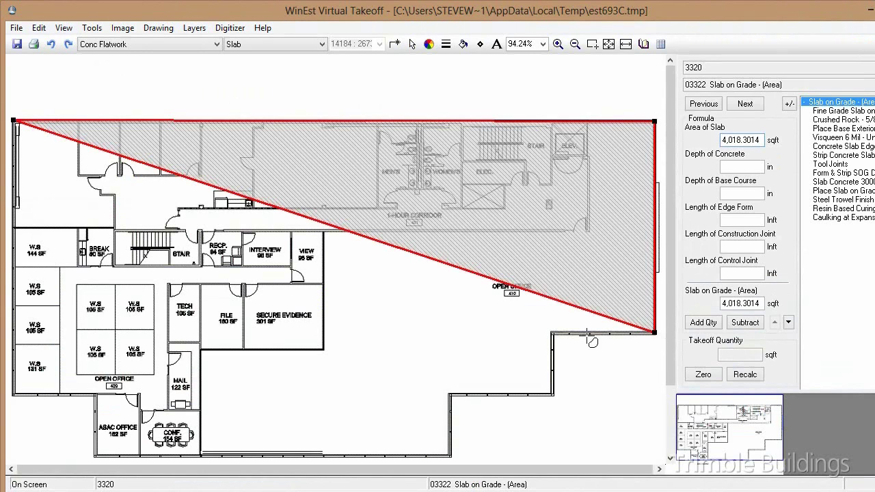
left_click(553, 335)
left_click(552, 394)
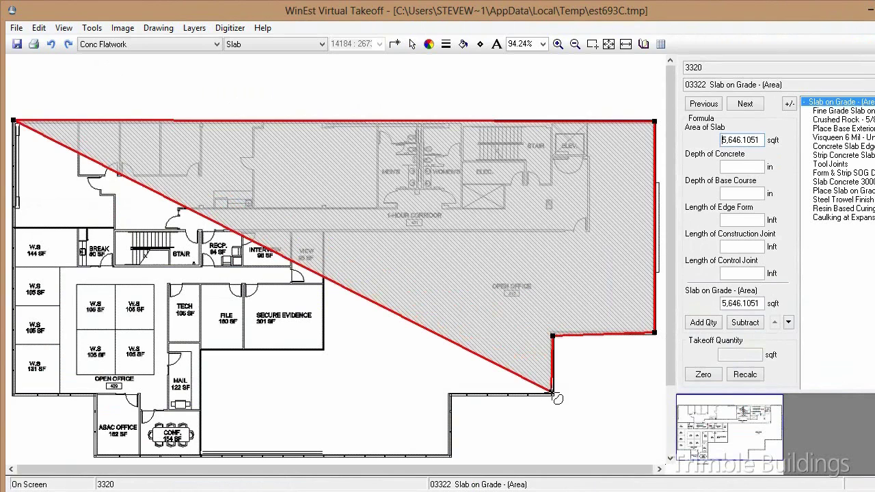
left_click(450, 394)
left_click(453, 456)
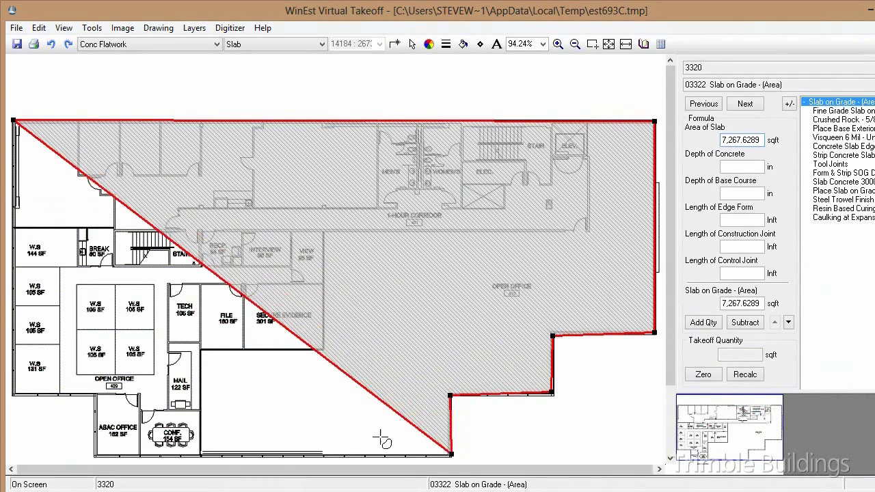
left_click(96, 456)
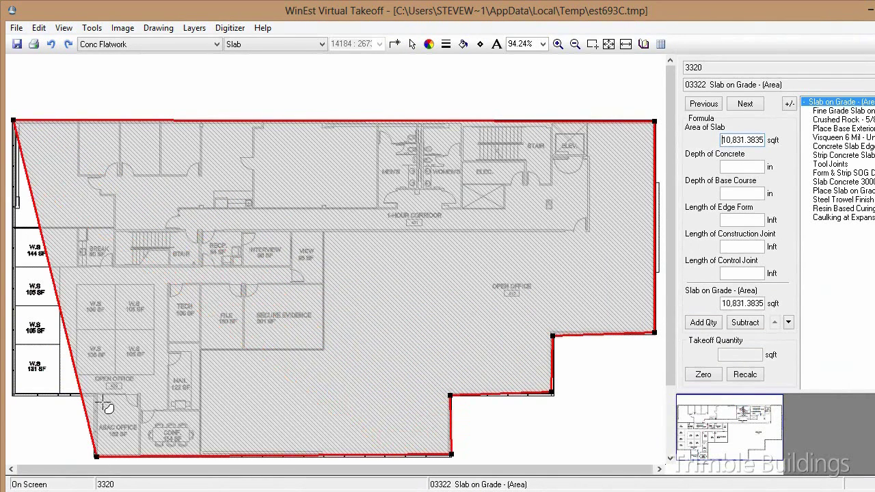
left_click(97, 395)
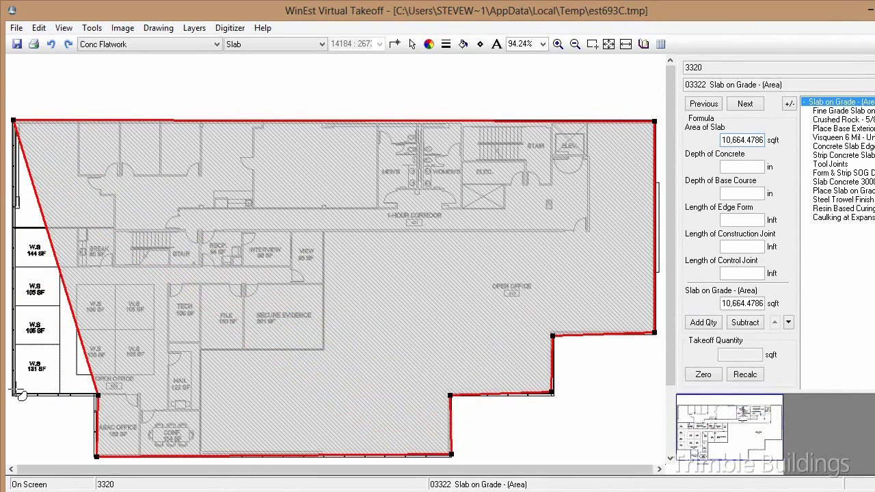
left_click(14, 394)
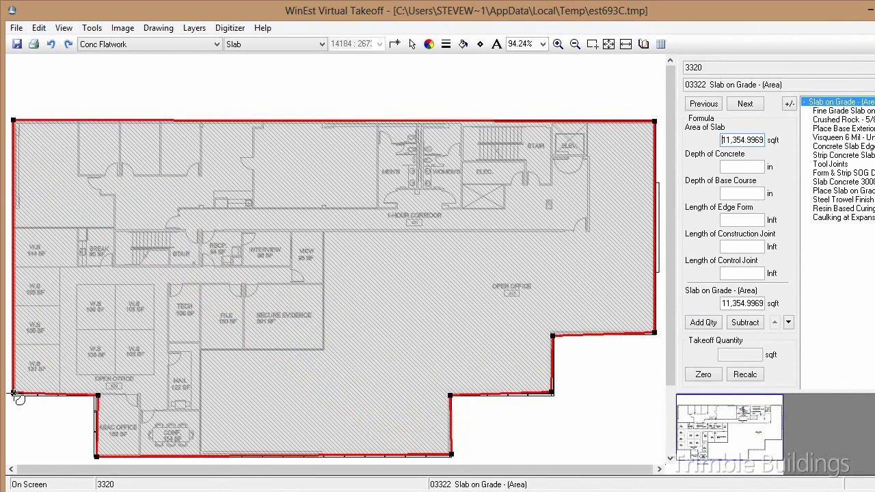
Step: Set the slab's depth of concrete to 8 in and its depth of base course to 4 in
left_click(751, 165)
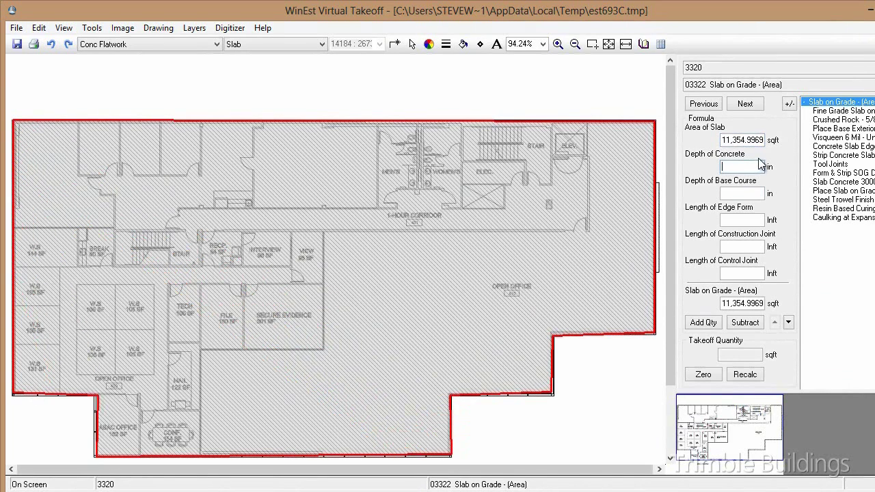
type("8")
left_click(752, 192)
type("4")
Step: Fill in the length of edge form by recalling the perimeter of the traced slab
left_click(741, 223)
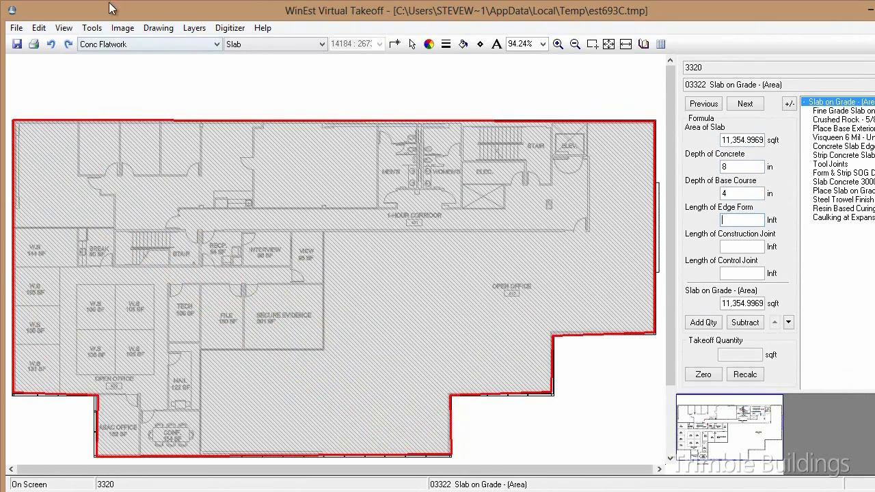
left_click(92, 28)
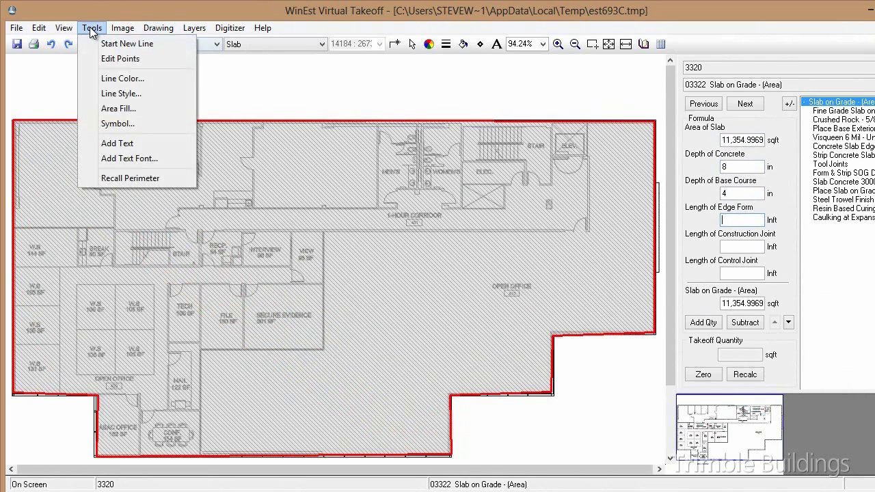
left_click(130, 178)
Step: Set the lengths of construction joint, control joint and special forms to 474 lnft each
left_click(746, 246)
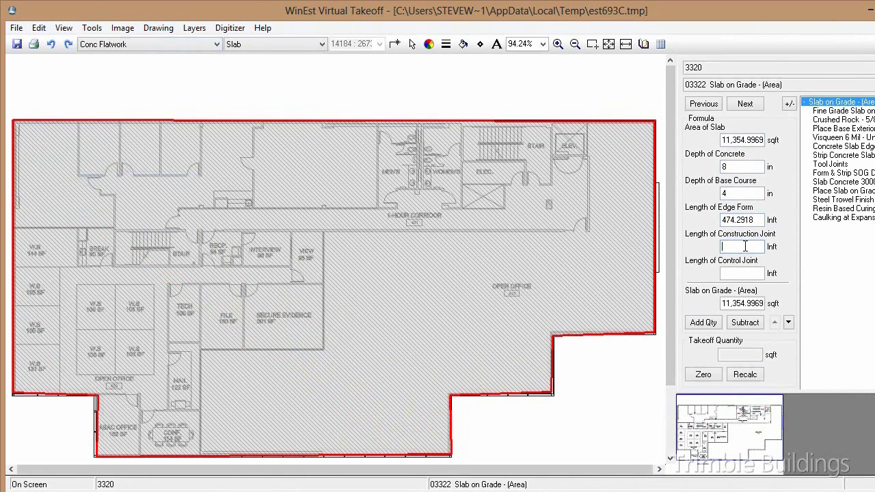
type("474")
left_click(759, 274)
left_click(789, 322)
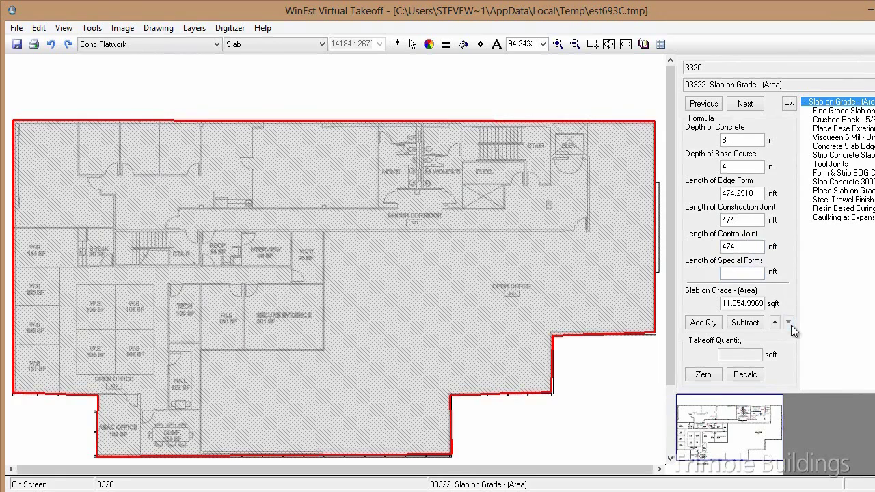
left_click(749, 274)
type("474")
Step: Add the measured slab quantity to the takeoff and return to the estimate to review the assembly's item quantities
left_click(703, 322)
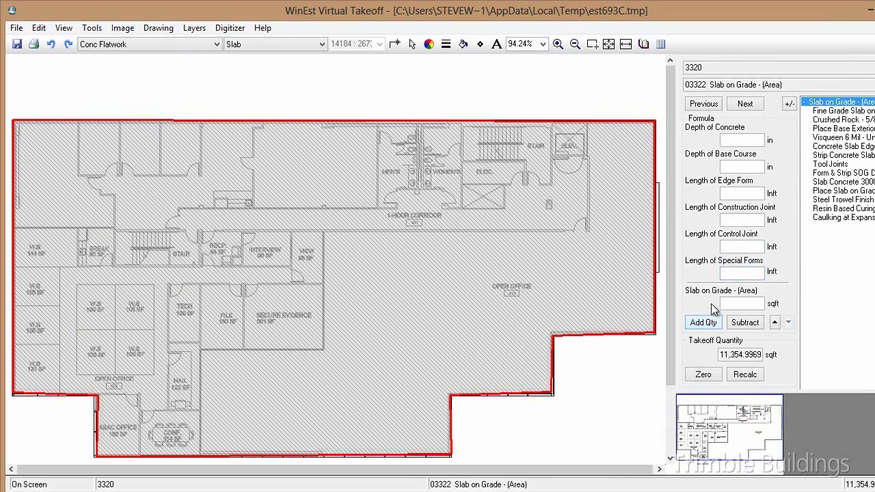
left_click(662, 45)
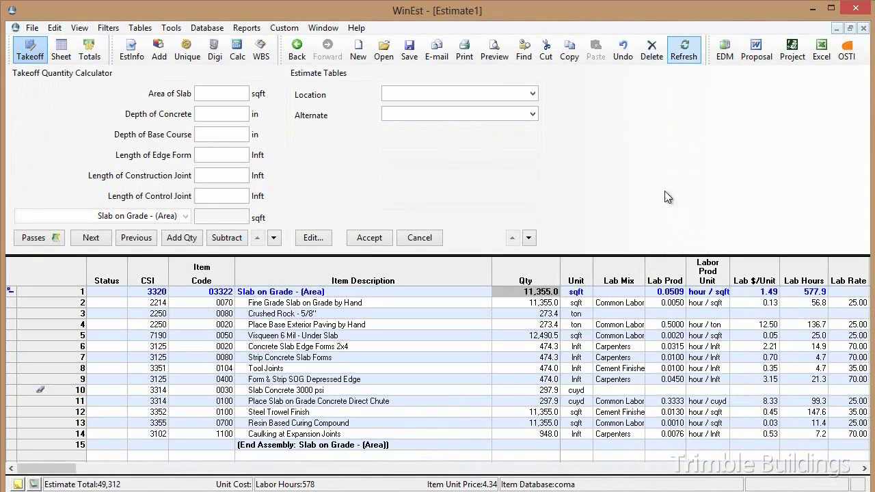
left_click(542, 293)
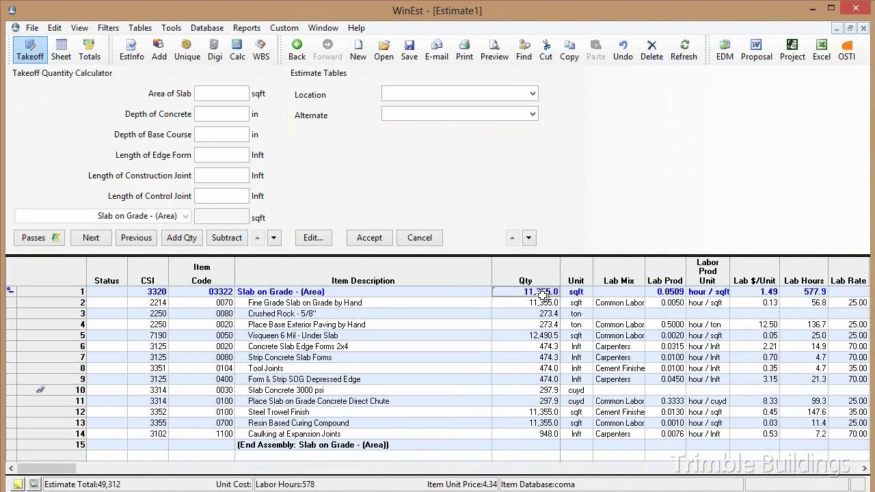
left_click_drag(542, 295, 543, 442)
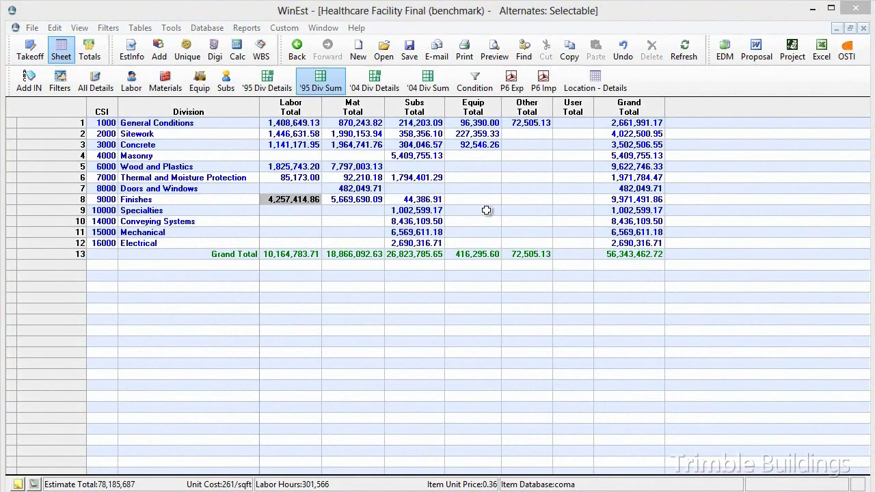
Step: Review the healthcare estimate sheet by labor items, materials, and the '95 and '04 division details and summaries
left_click(130, 83)
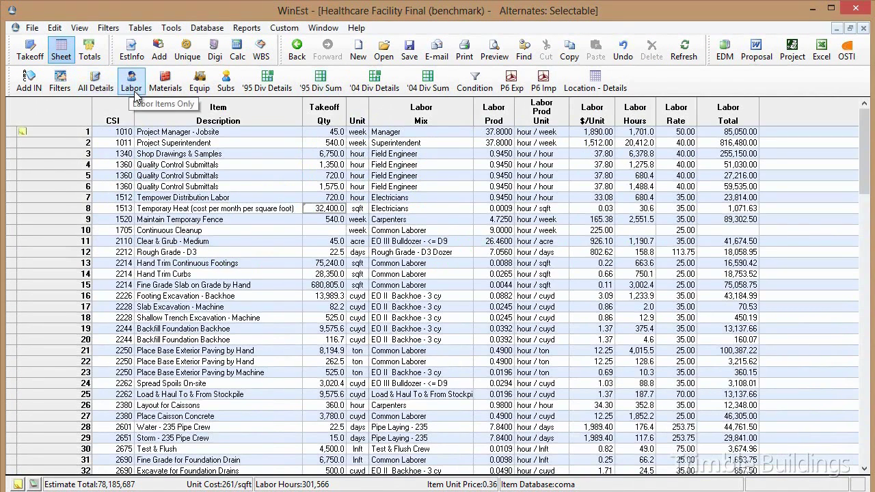
left_click(166, 86)
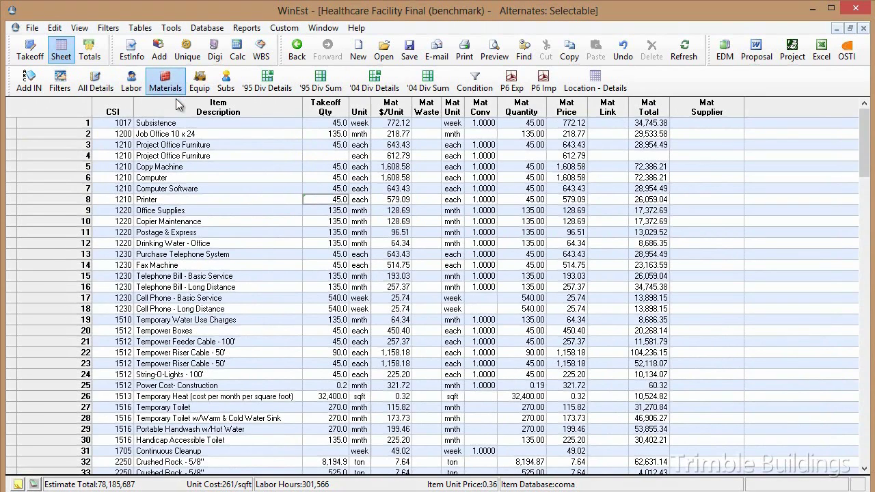
left_click(285, 89)
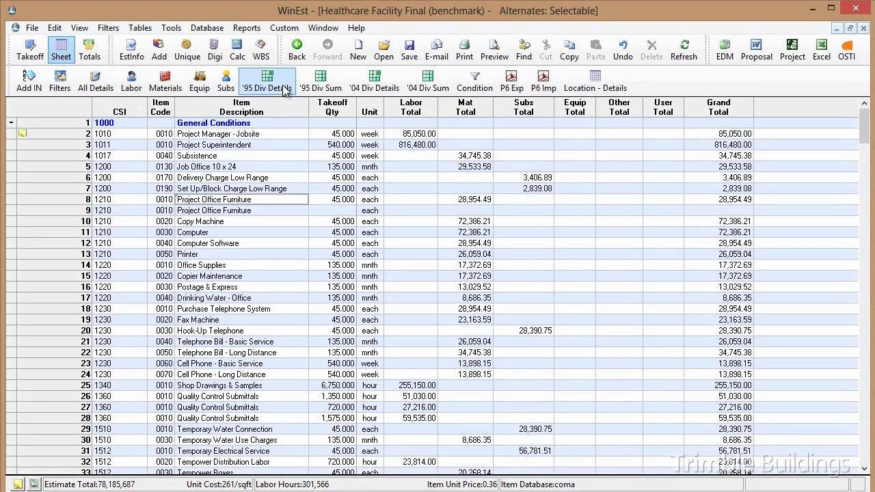
left_click(318, 89)
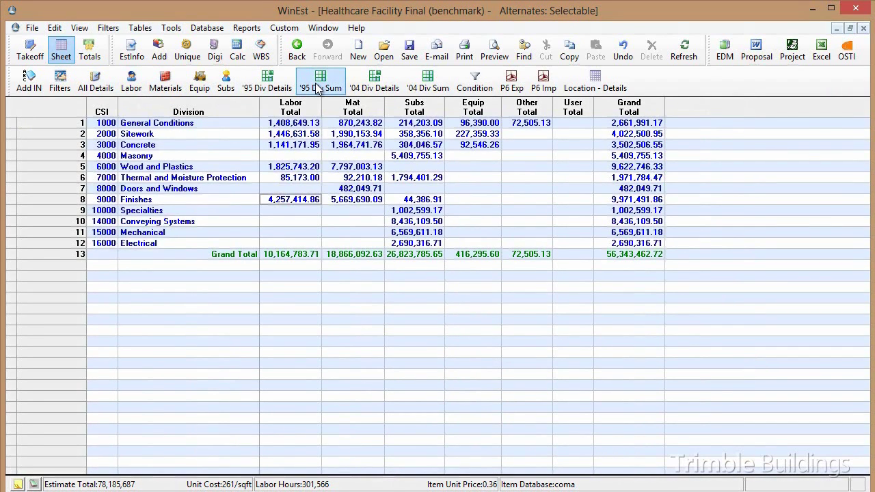
left_click(376, 88)
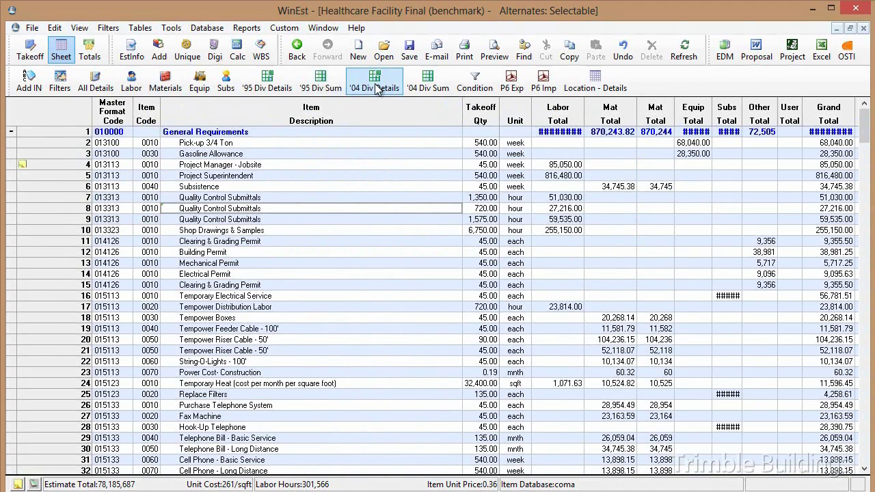
left_click(428, 82)
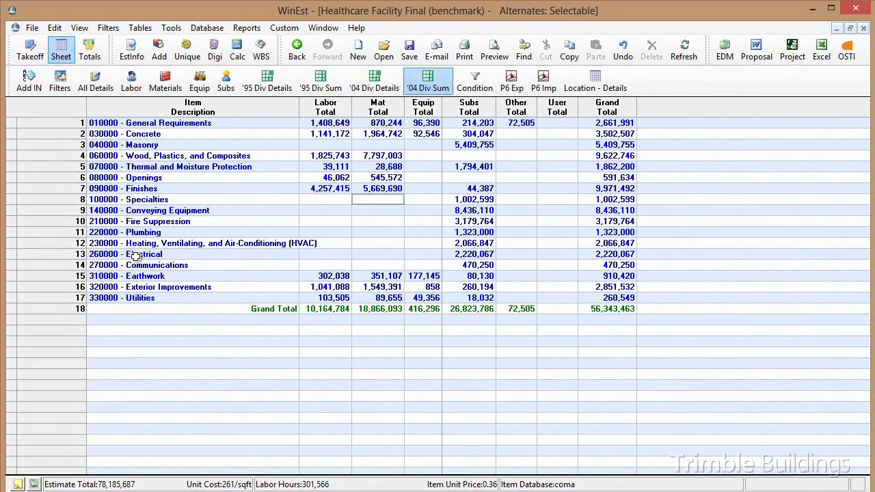
Step: Modify the labor productivity of rows 40 to 54 in the labor items view by adding a percentage of -10
left_click(131, 89)
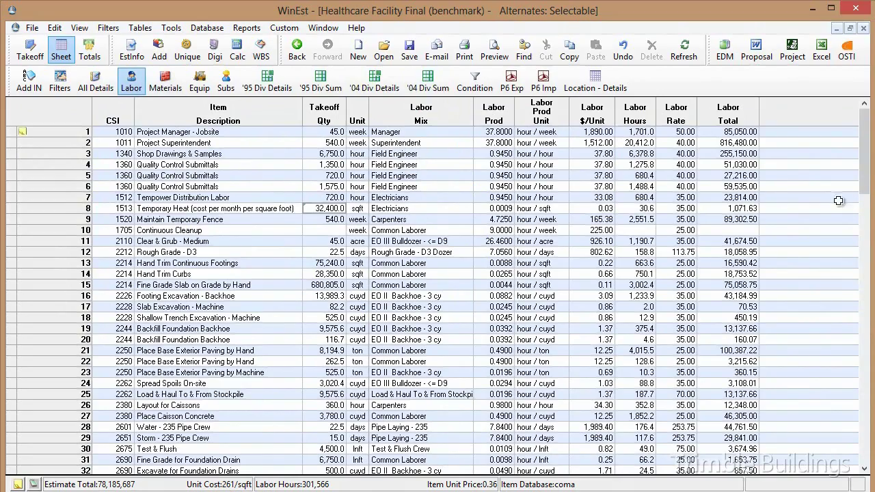
left_click_drag(867, 182, 868, 283)
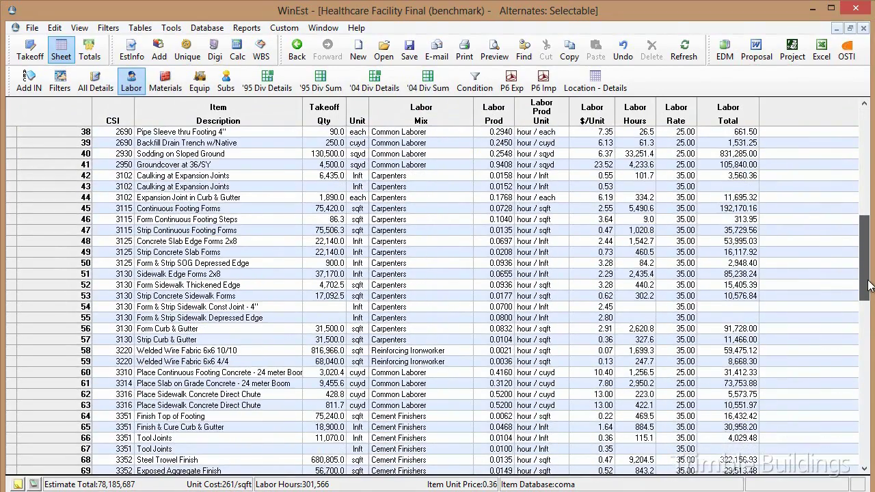
left_click(503, 153)
left_click_drag(503, 153, 494, 309)
right_click(494, 309)
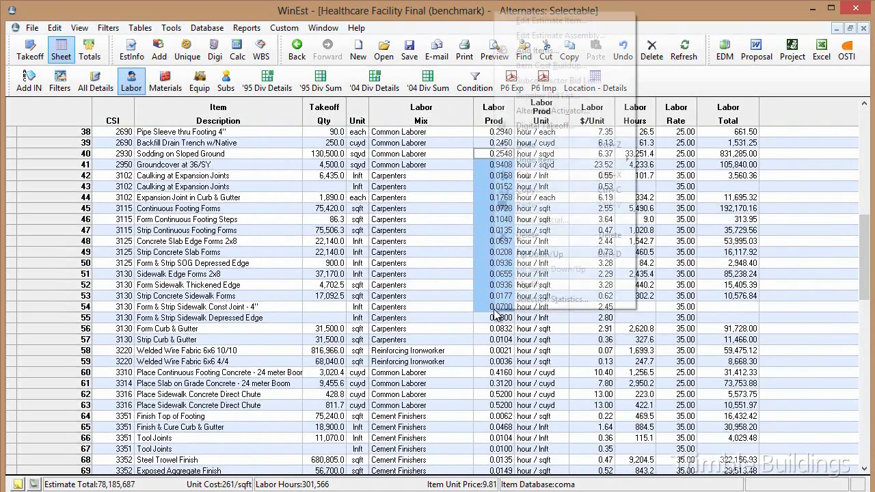
left_click(532, 284)
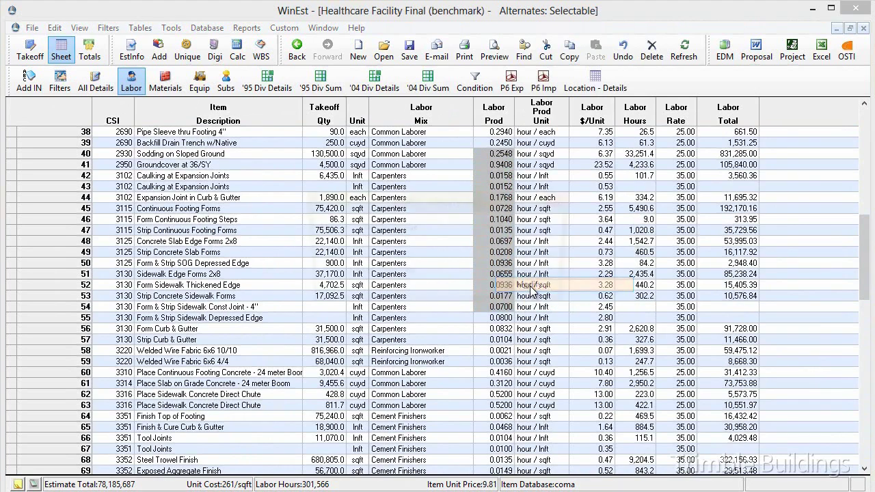
left_click(449, 252)
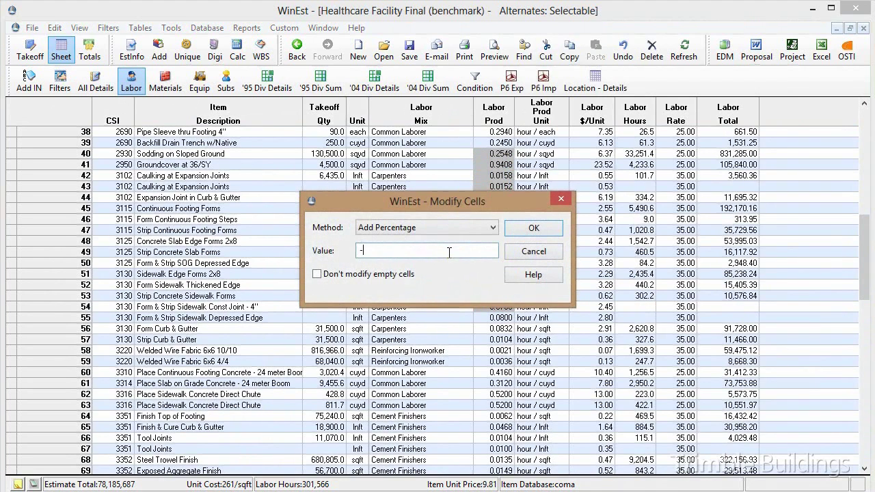
type("-10")
left_click(533, 228)
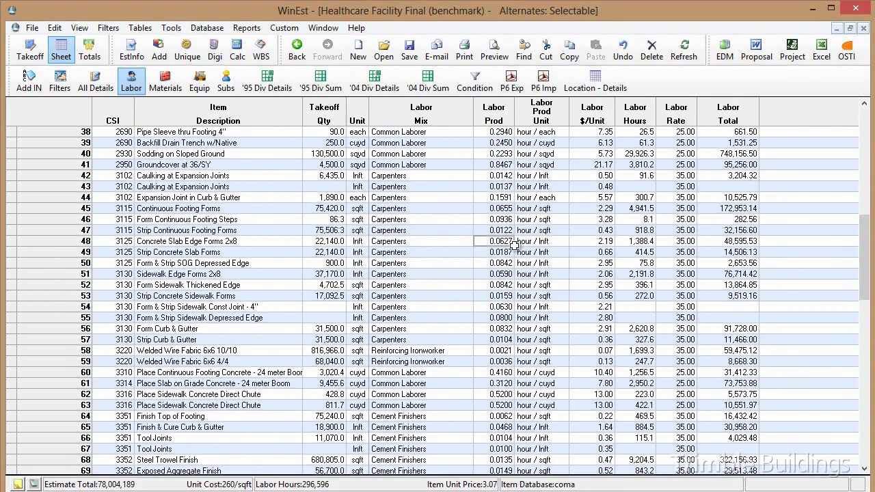
Step: Examine the change history of the Strip Concrete Slab Forms item in row 49, and close it
left_click(323, 252)
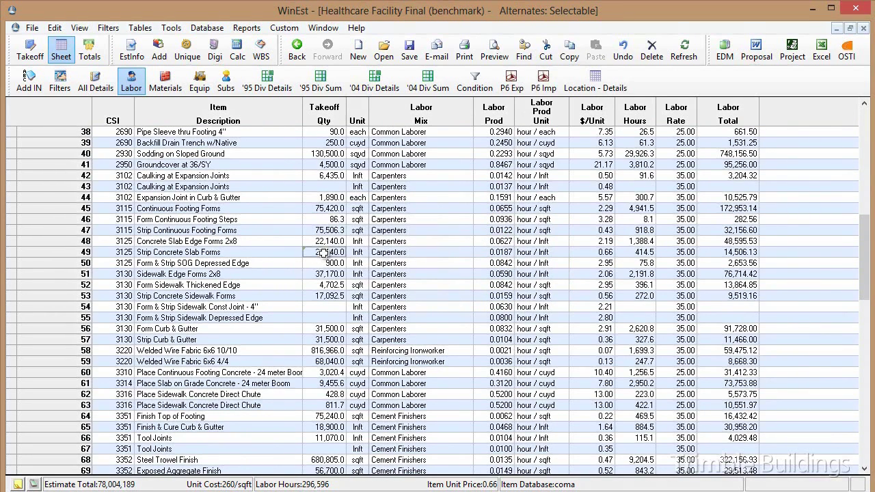
right_click(323, 253)
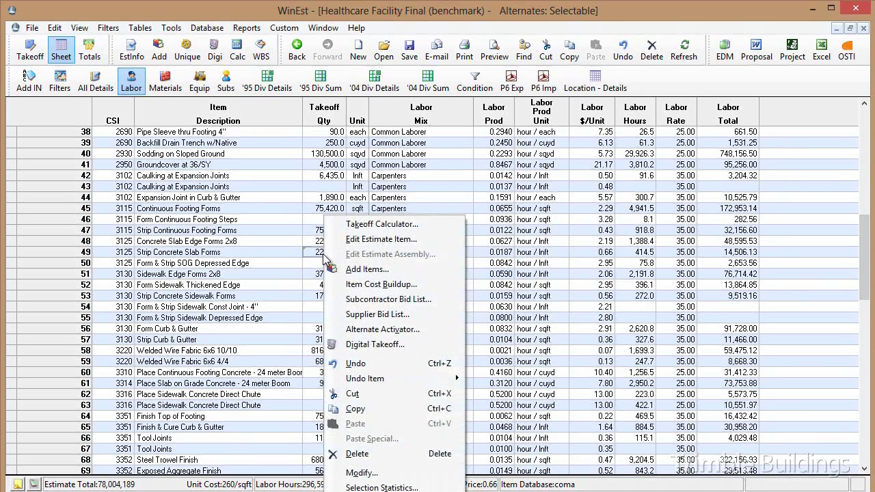
left_click(318, 256)
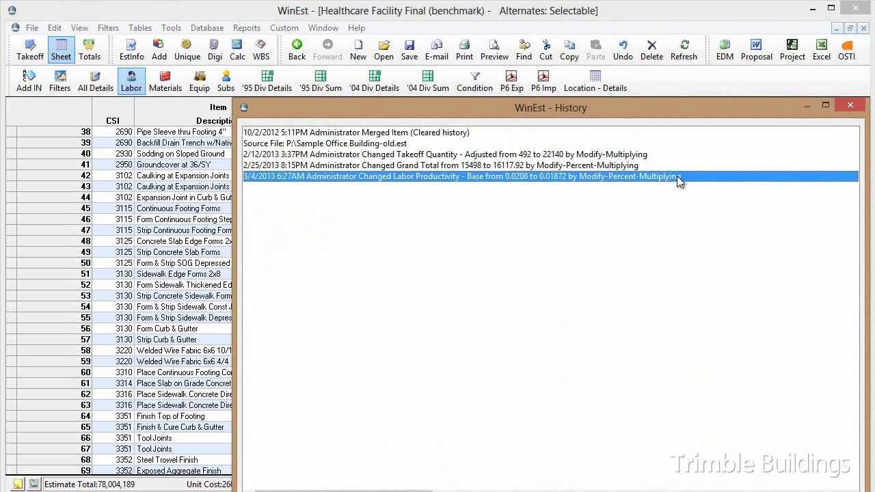
left_click(852, 107)
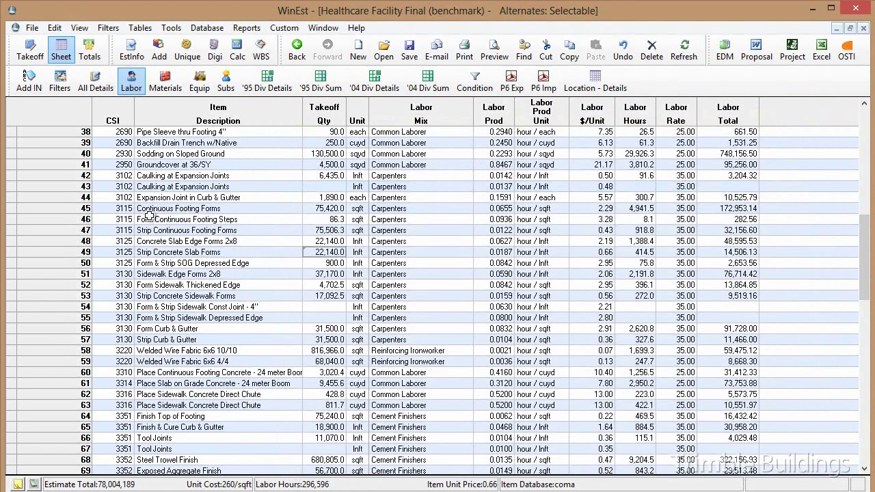
Step: Select rows 41 to 53, from Groundcover at 36/SY through Strip Concrete Sidewalk Forms, and open the options for the selected rows
left_click(68, 169)
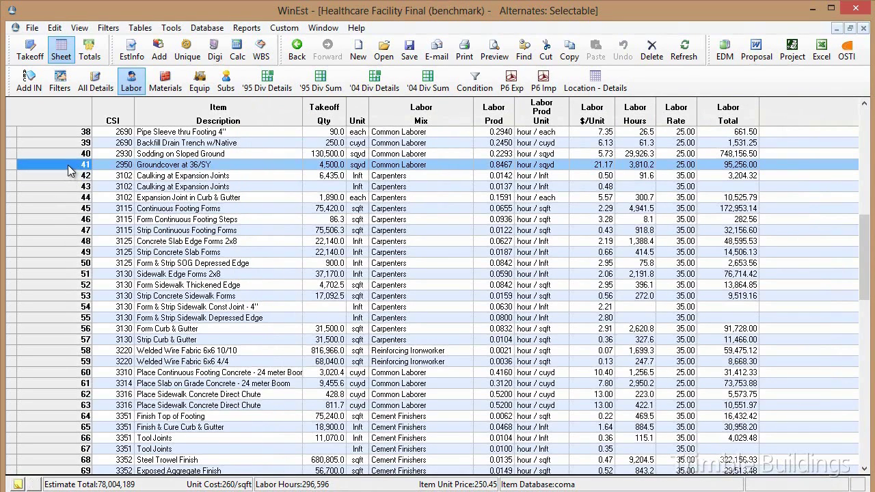
key("shift+Down")
key("shift+Down")
key("shift+Down")
key("shift+Down")
key("shift+Down")
key("shift+Down")
key("shift+Down")
key("shift+Down")
key("shift+Down")
key("shift+Down")
key("shift+Down")
key("shift+Down")
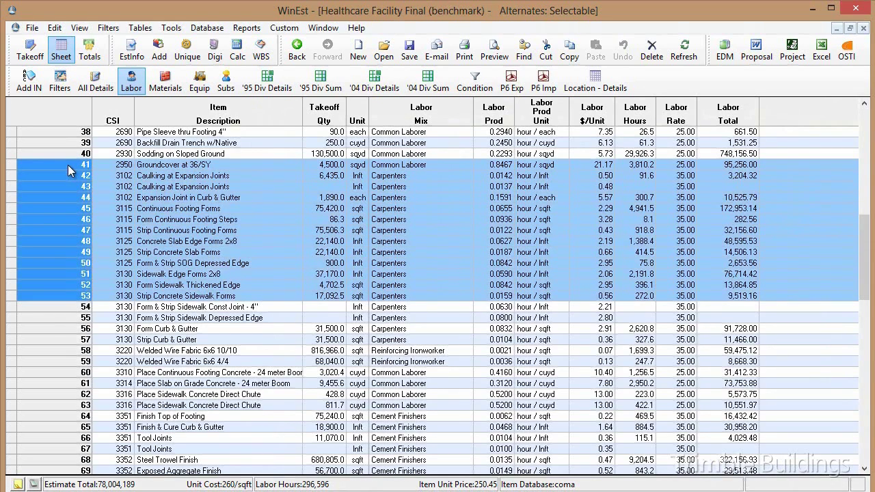
right_click(41, 209)
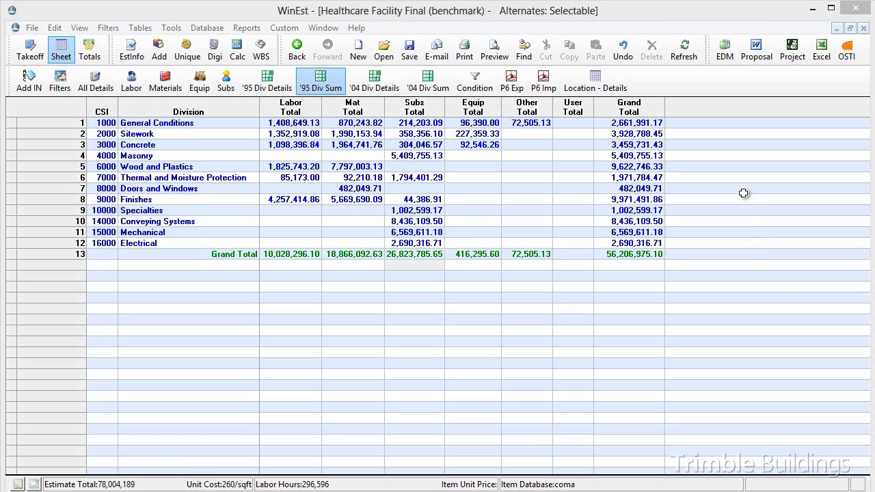
Step: Open the Enterprise Data Manager and filter the project tree to the Northeast location only
left_click(725, 51)
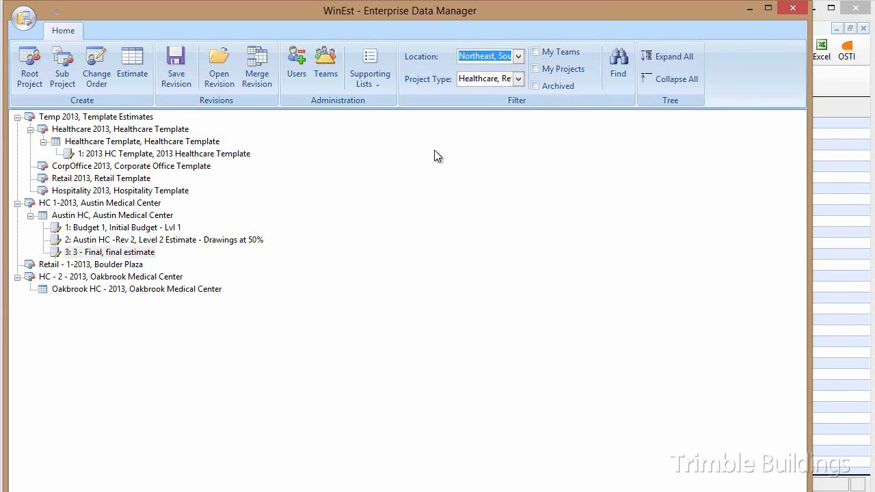
left_click(520, 56)
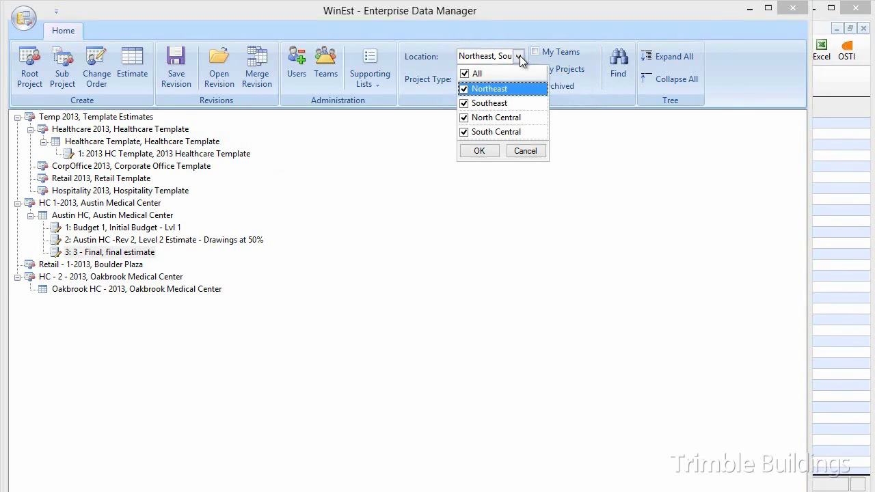
left_click(468, 76)
left_click(465, 89)
left_click(480, 151)
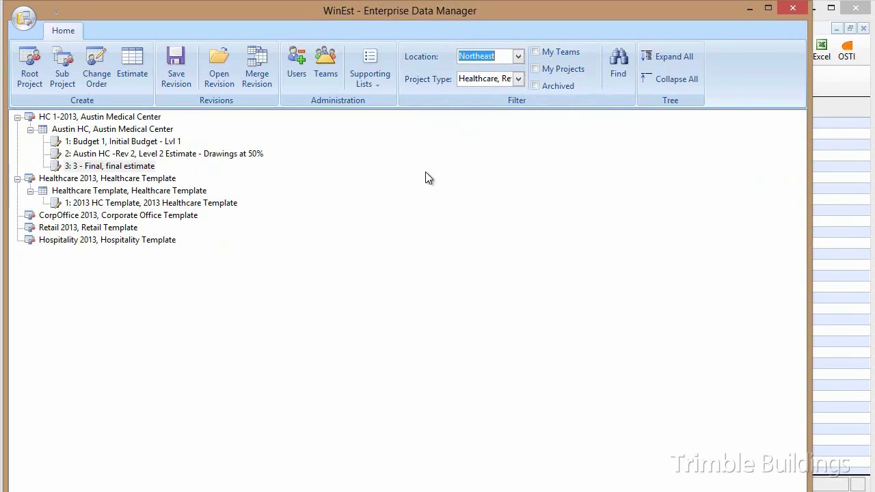
Step: Restrict the project type filter to Healthcare only
left_click(519, 78)
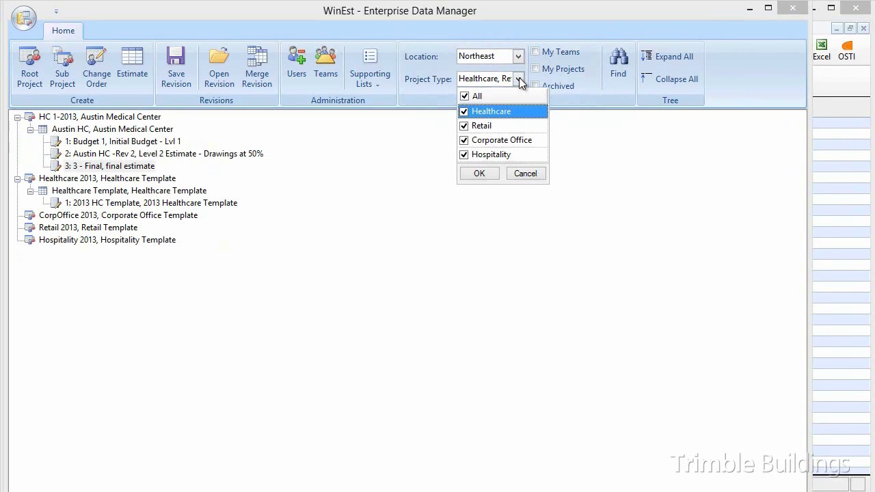
left_click(464, 96)
left_click(464, 112)
left_click(480, 173)
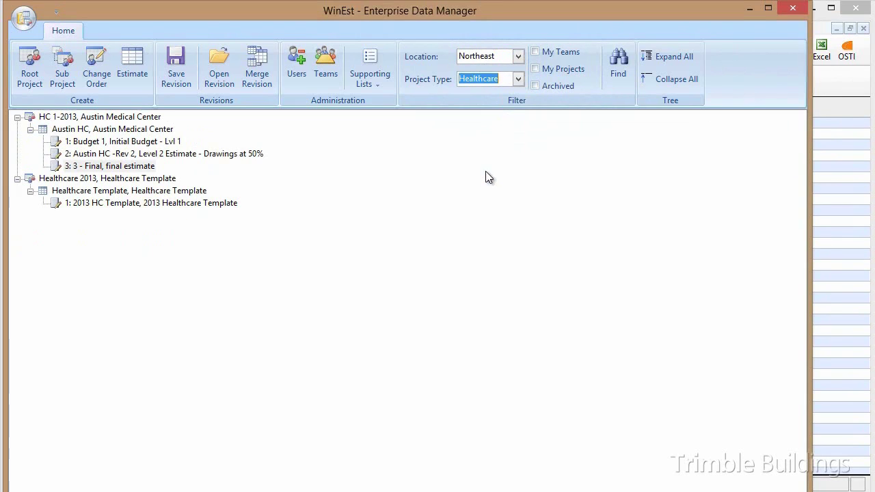